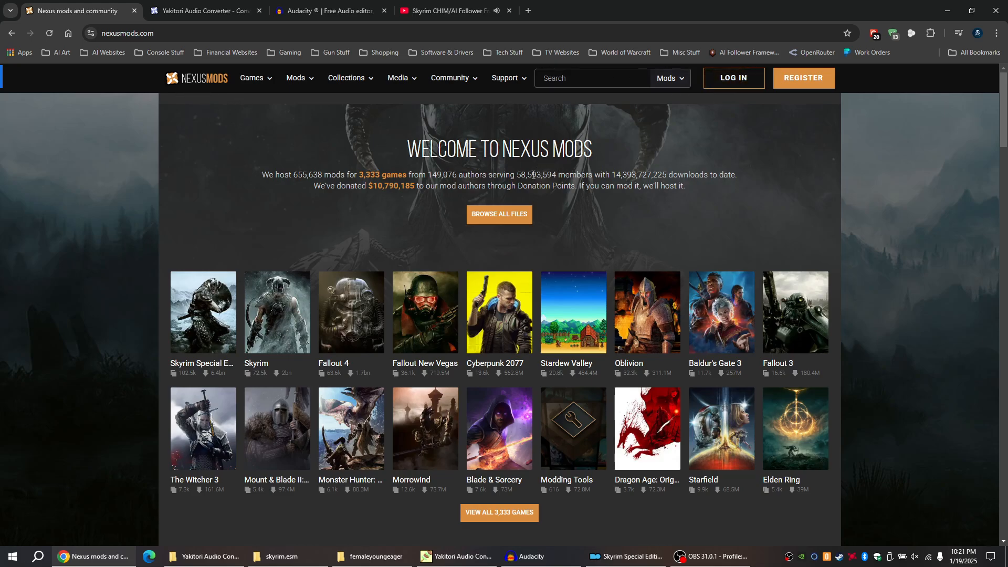
Step: Copy the name "Yakitori Audio Converter" from its mod page and search the Skyrim Special Edition mods for it
{"action": "left_click", "coordinate": [199, 11]}
{"action": "scroll", "coordinate": [368, 305], "scroll_direction": "up", "scroll_amount": 3}
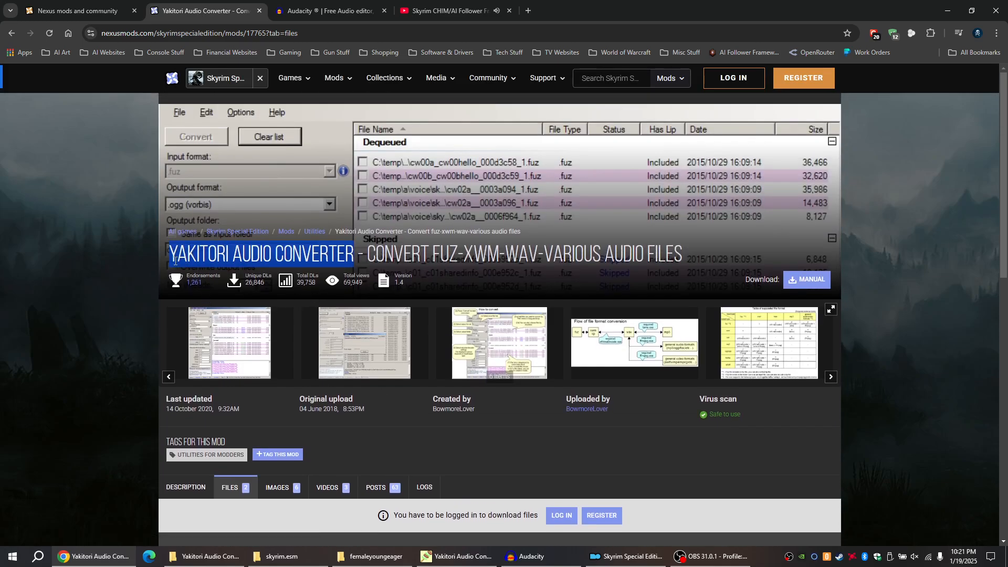
{"action": "right_click", "coordinate": [343, 257]}
{"action": "left_click", "coordinate": [369, 272]}
{"action": "right_click", "coordinate": [622, 74]}
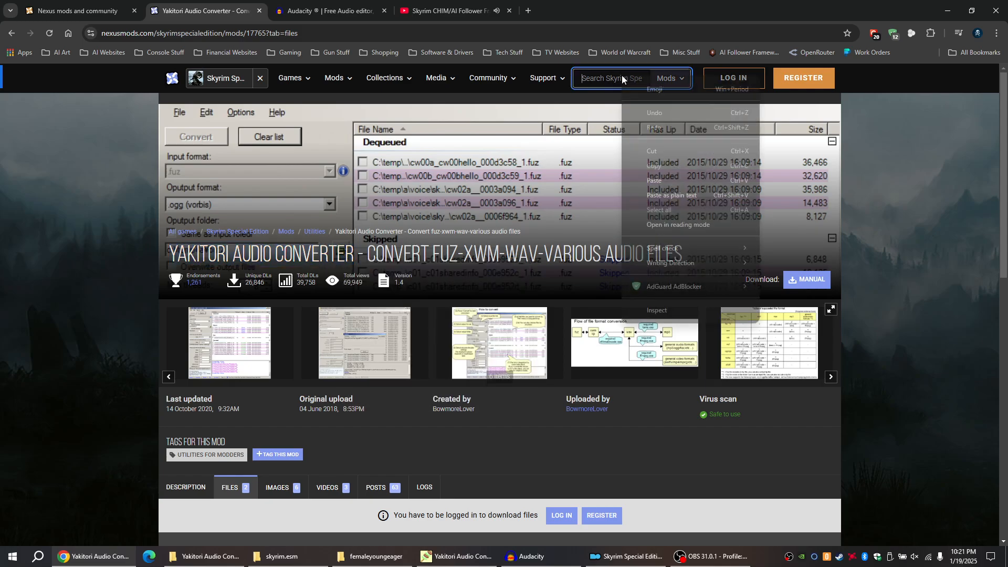
{"action": "left_click", "coordinate": [653, 178]}
{"action": "key", "text": "Return"}
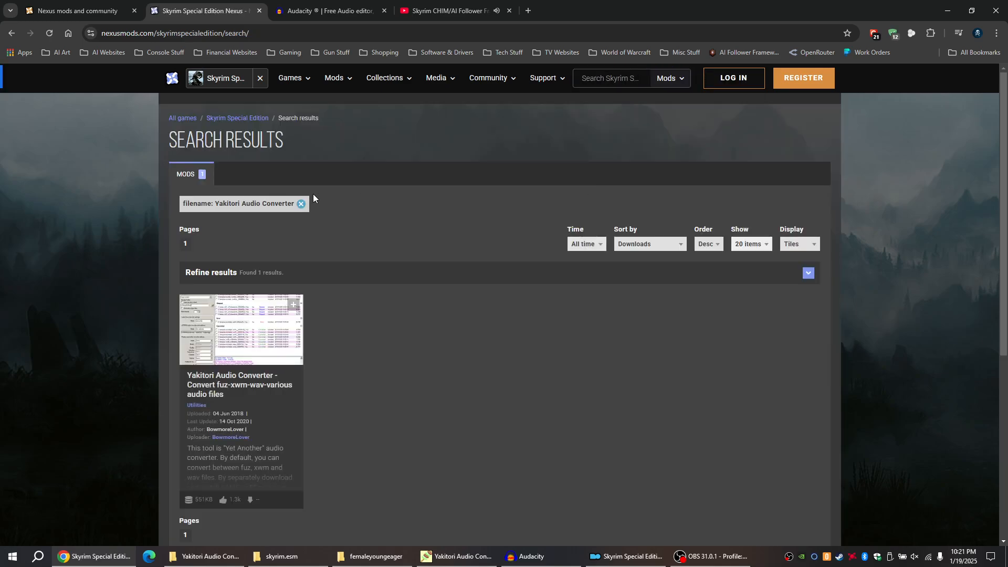
Step: Open the Yakitori Audio Converter mod page from the results and view its downloadable main and optional files
{"action": "mouse_move", "coordinate": [297, 319]}
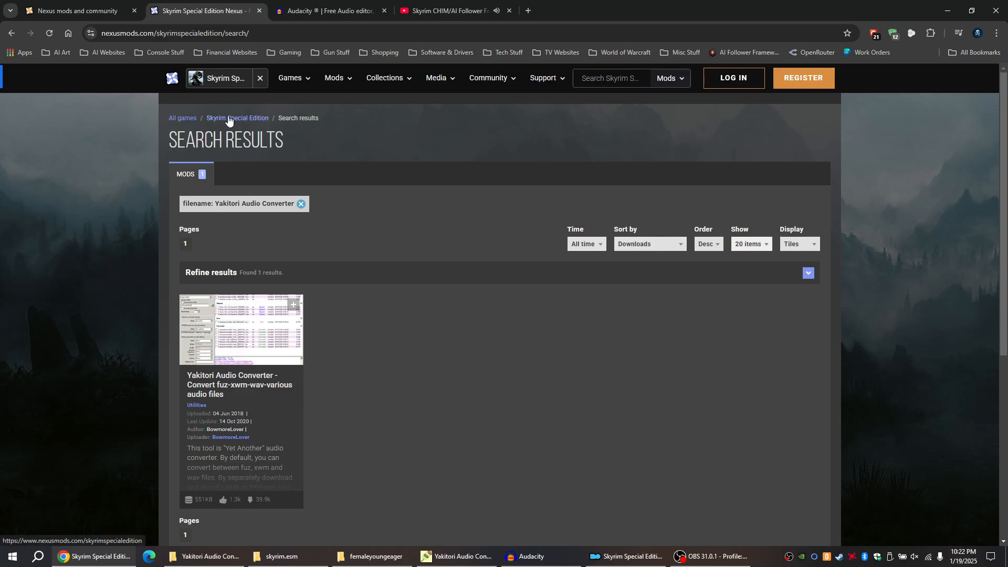
{"action": "left_click", "coordinate": [237, 357]}
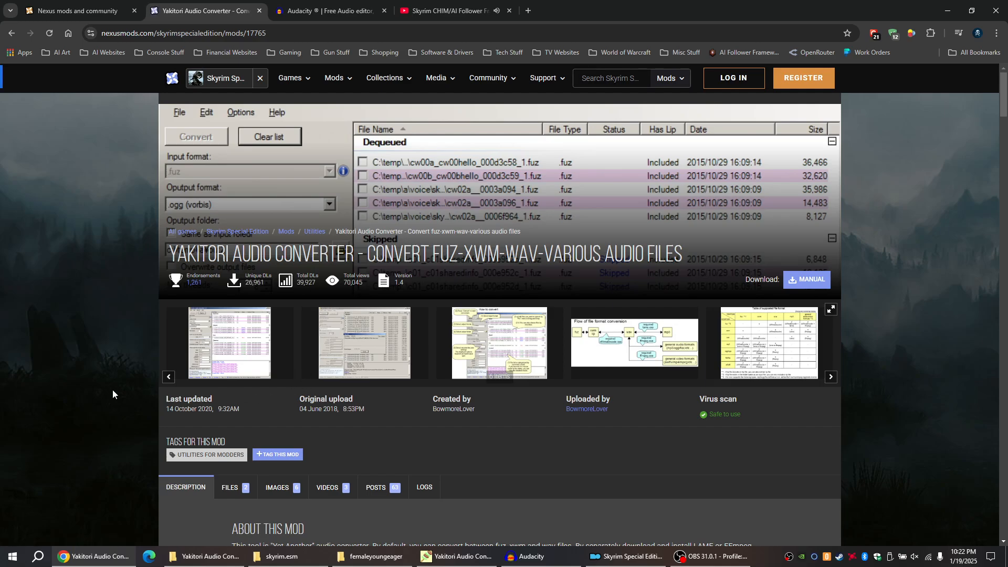
{"action": "scroll", "coordinate": [112, 389], "scroll_direction": "down", "scroll_amount": 4}
{"action": "left_click", "coordinate": [224, 282]}
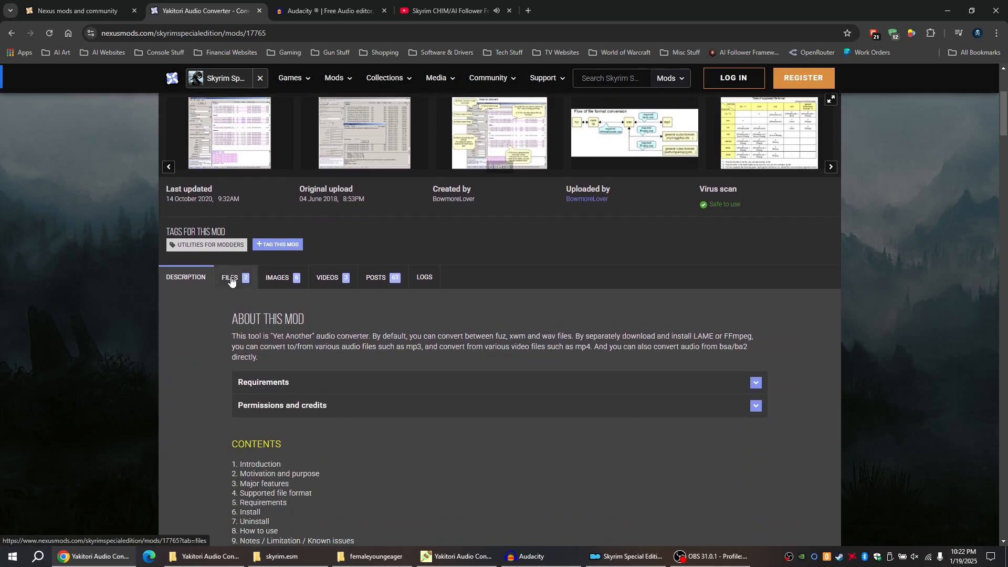
{"action": "scroll", "coordinate": [268, 310], "scroll_direction": "down", "scroll_amount": 3}
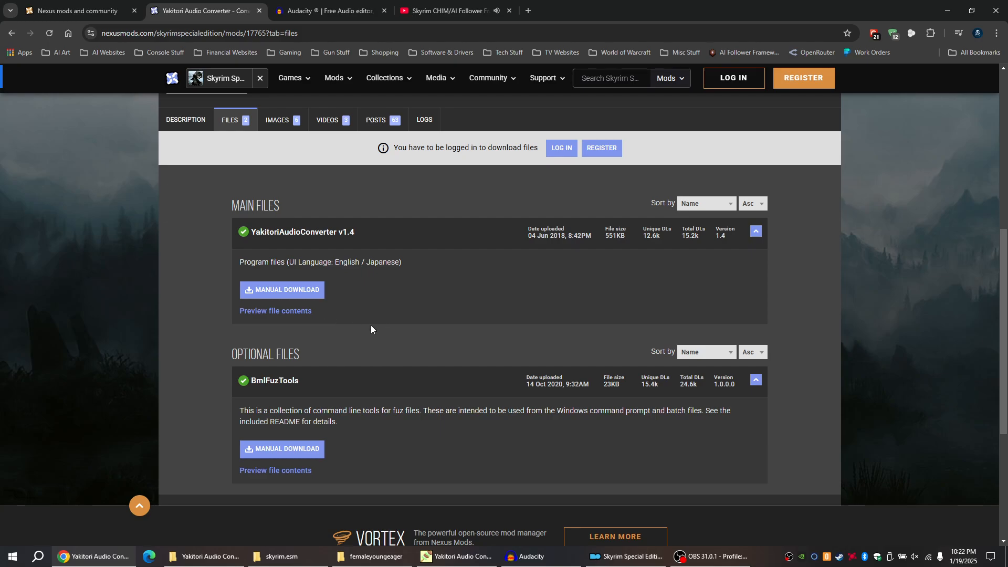
{"action": "scroll", "coordinate": [370, 325], "scroll_direction": "up", "scroll_amount": 2}
Step: View the Audacity website's download page and minimize the browser
{"action": "left_click", "coordinate": [326, 11]}
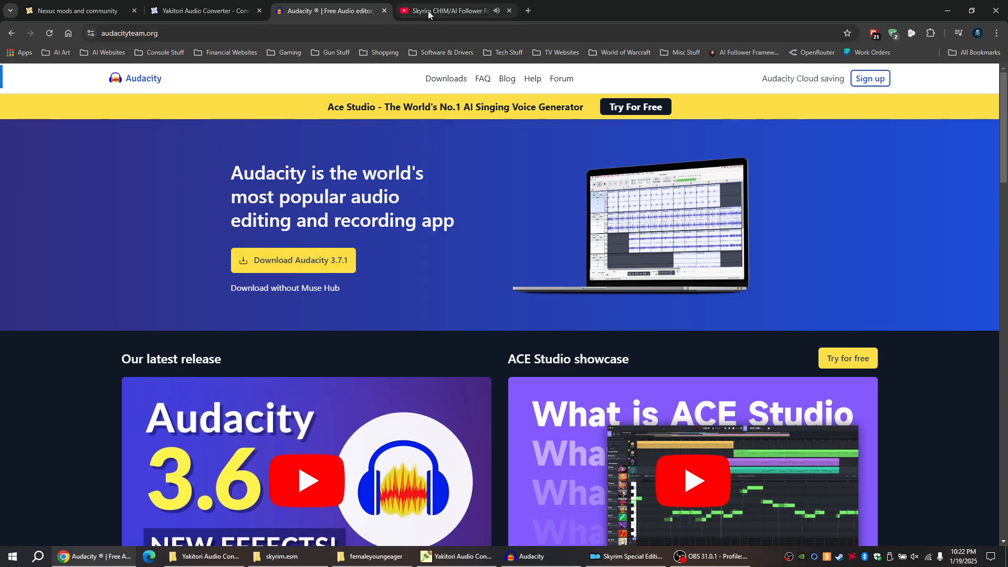
{"action": "left_click", "coordinate": [946, 12]}
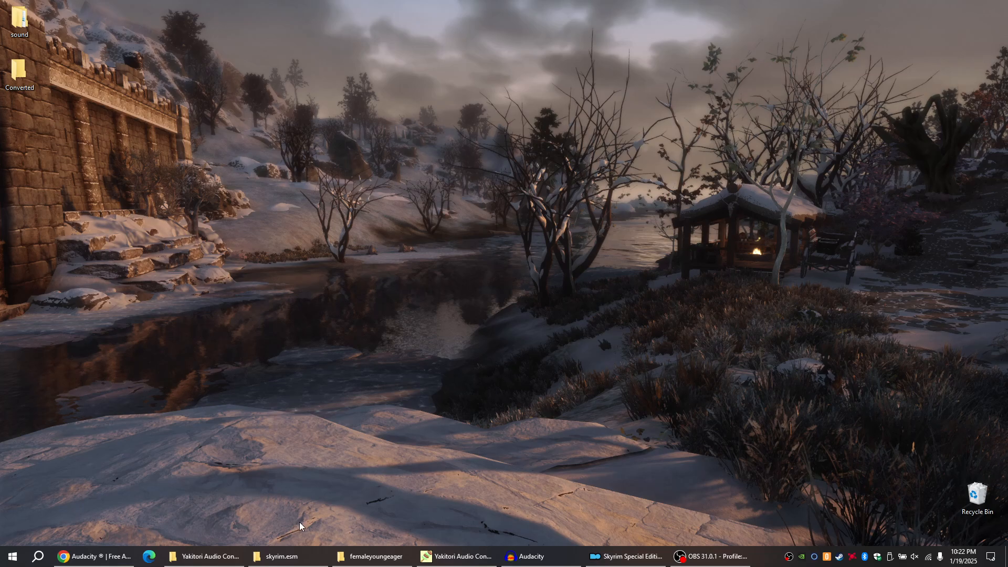
{"action": "mouse_move", "coordinate": [215, 565]}
Step: Switch to Mod Organizer, view the available actions for the NFF Followers Output mod, and minimize the window
{"action": "left_click", "coordinate": [627, 556]}
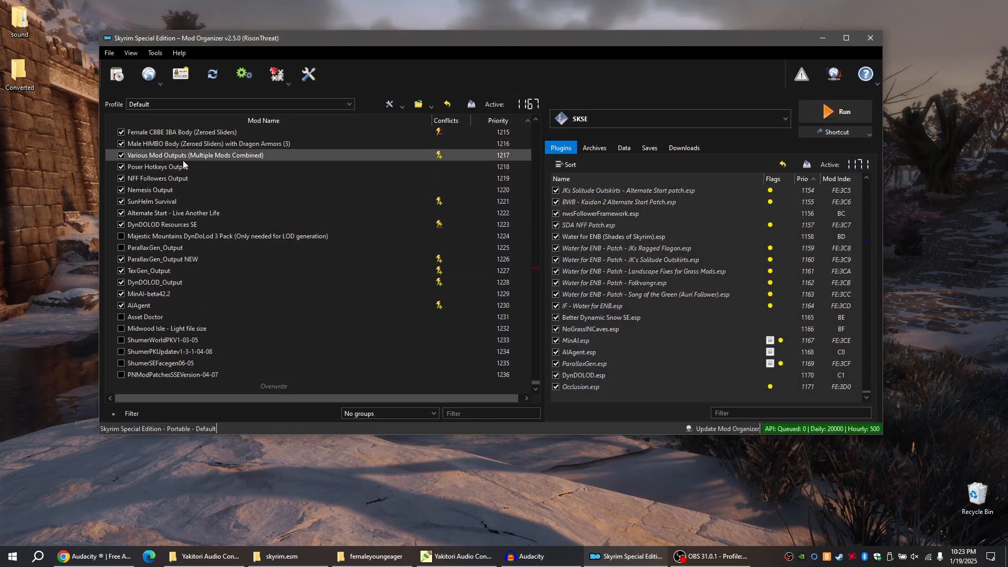
{"action": "right_click", "coordinate": [155, 178]}
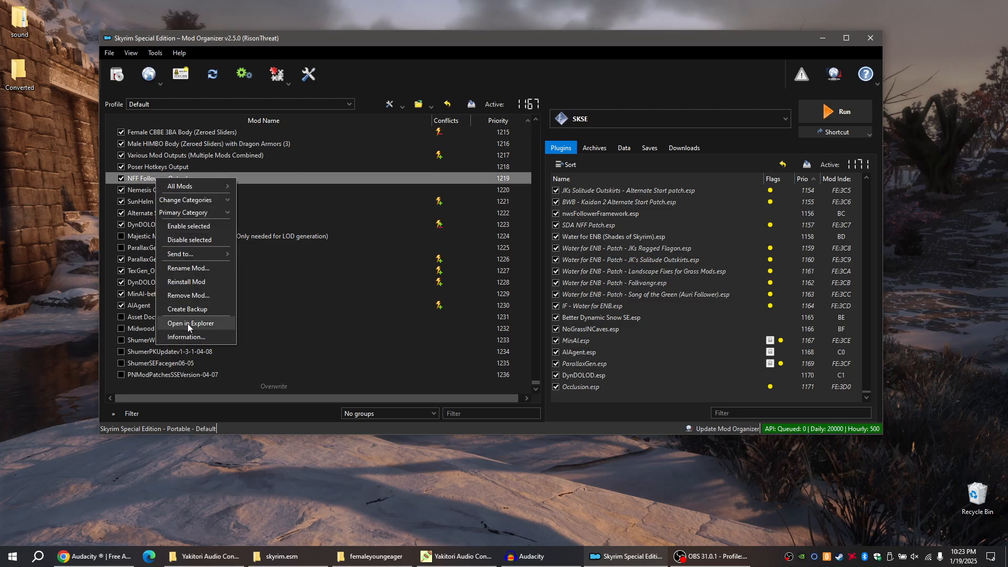
{"action": "left_click", "coordinate": [865, 40]}
{"action": "left_click", "coordinate": [822, 39]}
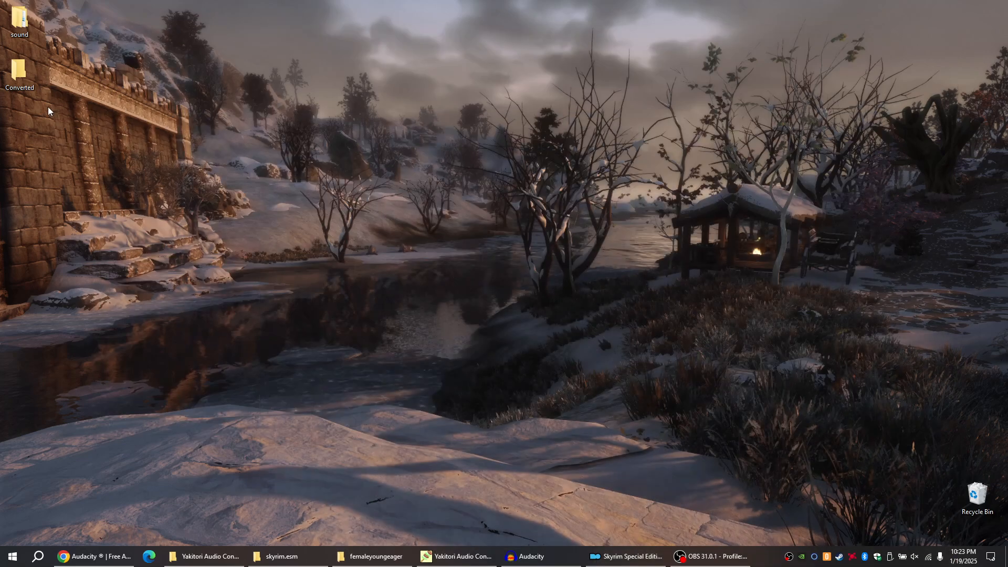
Step: Open the desktop folder sound > voice > skyrim.esm > femaleyoungeager and widen its Name column to show the full file names
{"action": "double_click", "coordinate": [22, 24]}
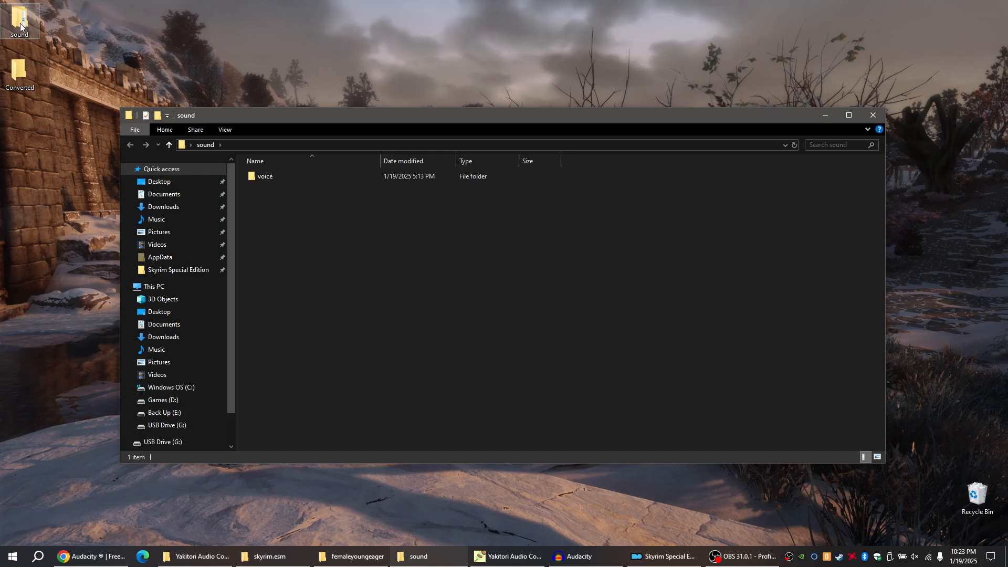
{"action": "double_click", "coordinate": [278, 178]}
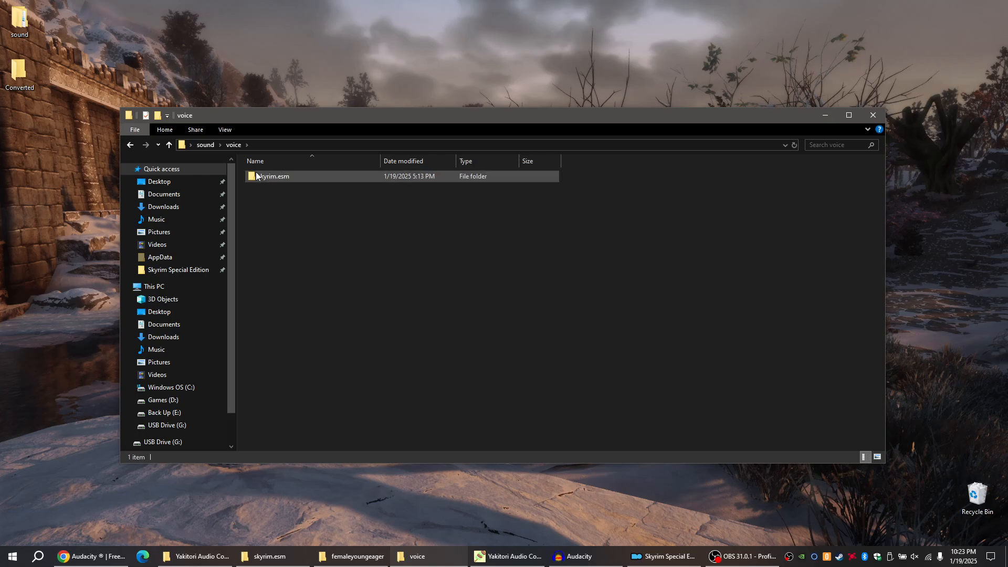
{"action": "double_click", "coordinate": [284, 176]}
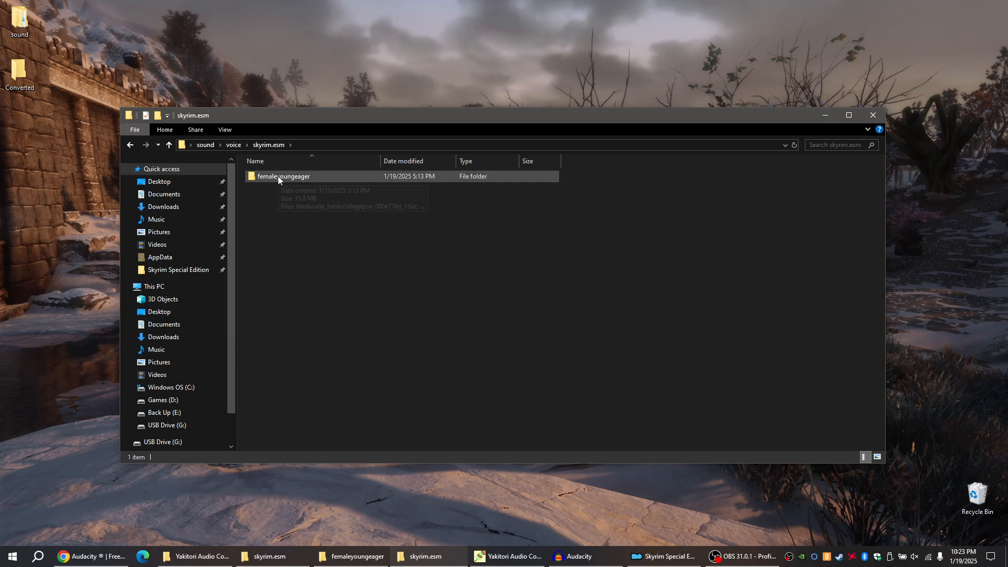
{"action": "double_click", "coordinate": [278, 176]}
{"action": "left_click_drag", "start_coordinate": [380, 163], "coordinate": [466, 164]}
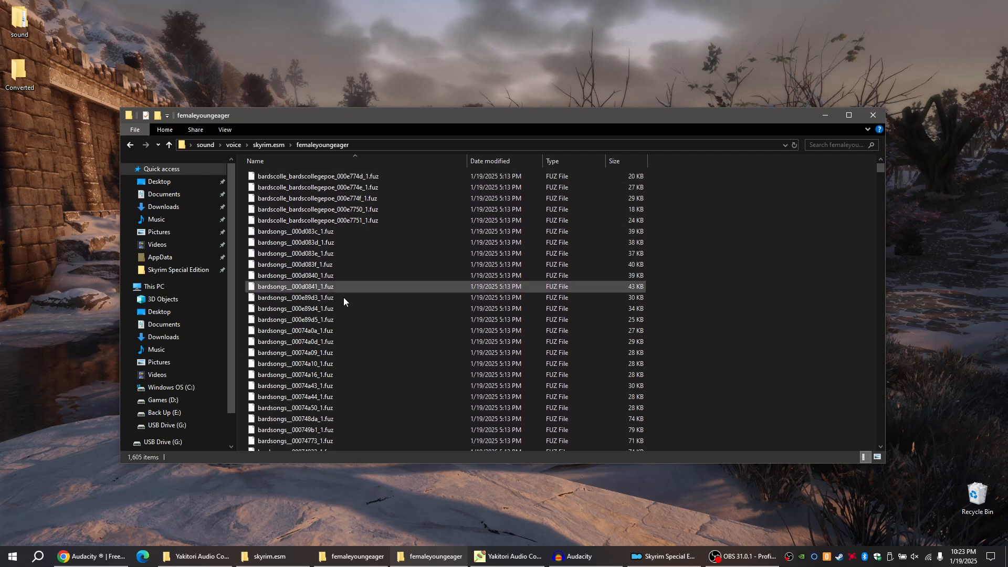
Step: Sort the voice files by size, largest first, and select db03_db03jobdonetopic_000212d2_3.fuz through db03_db03muirinilsinewhybr_000d2aea_1.fuz
{"action": "scroll", "coordinate": [334, 305], "scroll_direction": "down", "scroll_amount": 4}
{"action": "scroll", "coordinate": [334, 301], "scroll_direction": "down", "scroll_amount": 15}
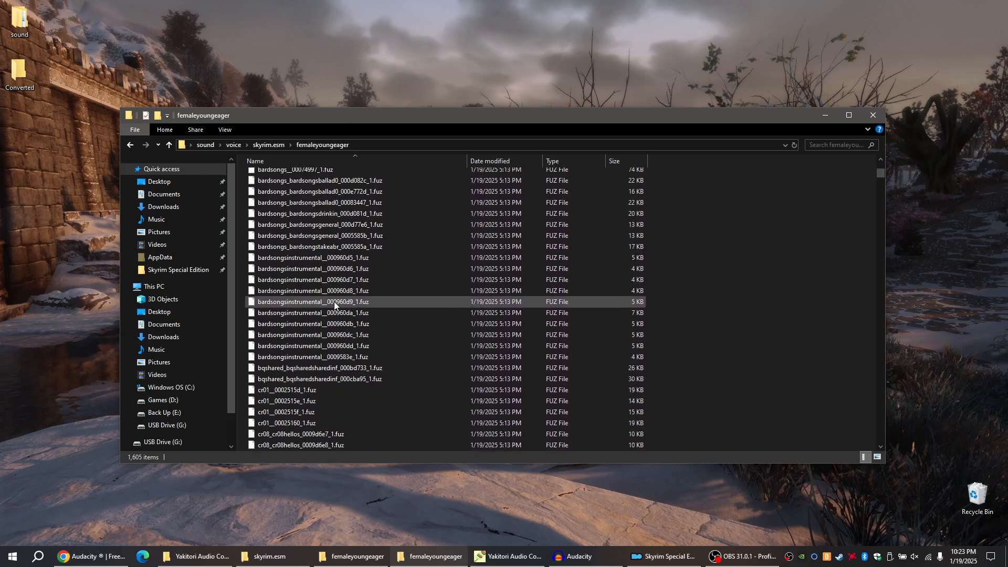
{"action": "scroll", "coordinate": [440, 272], "scroll_direction": "up", "scroll_amount": 20}
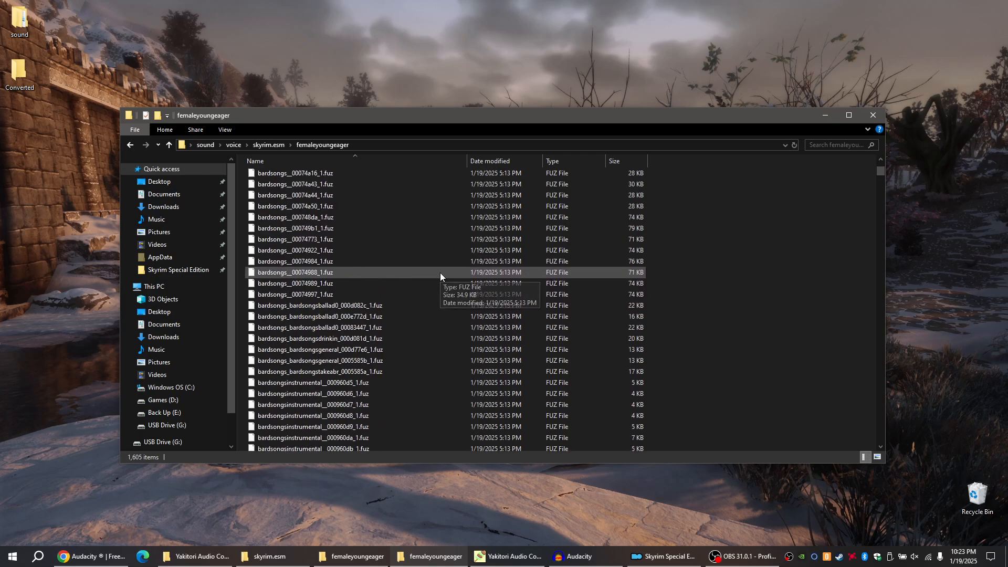
{"action": "left_click", "coordinate": [619, 161]}
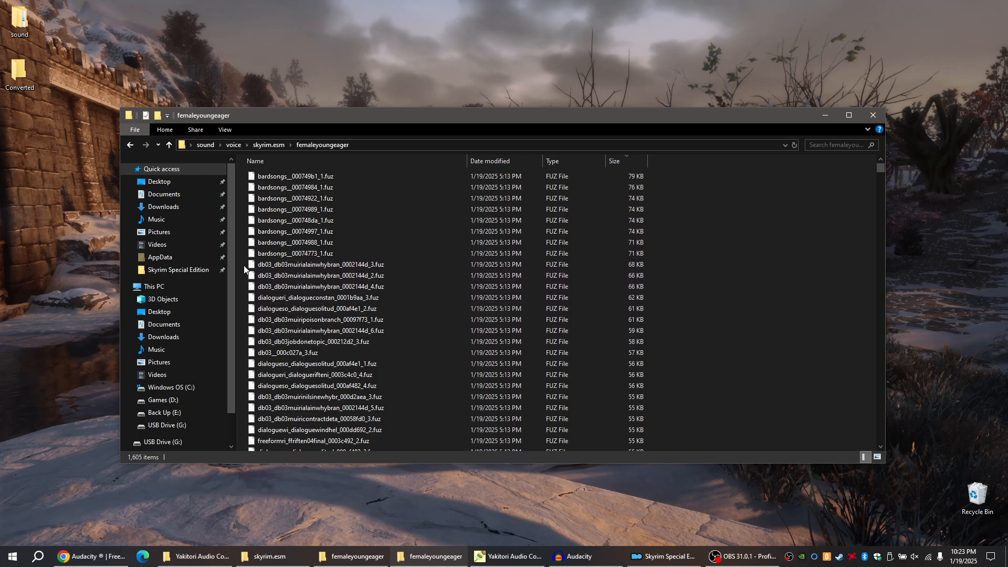
{"action": "left_click_drag", "start_coordinate": [244, 264], "coordinate": [274, 388]}
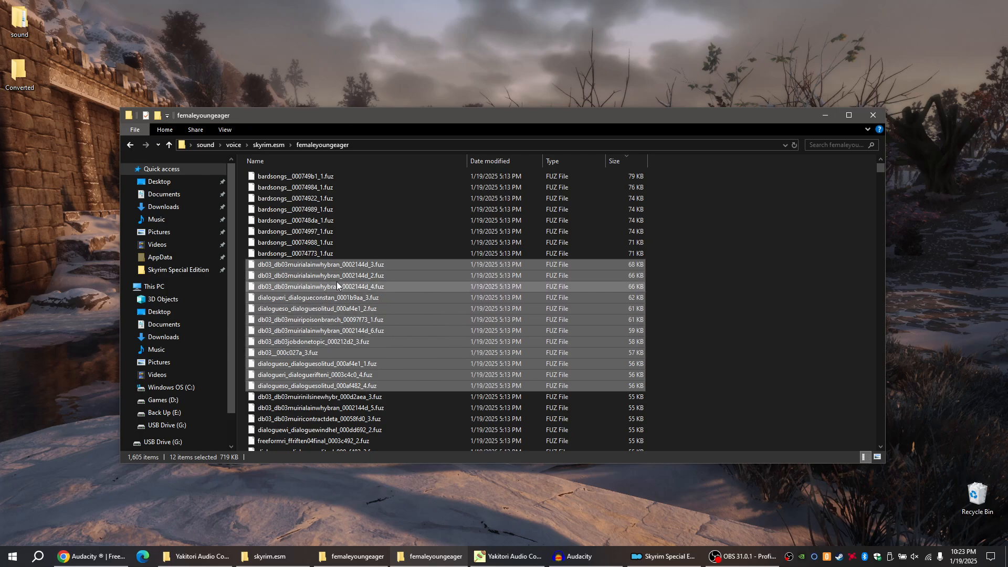
{"action": "scroll", "coordinate": [609, 333], "scroll_direction": "down", "scroll_amount": 3}
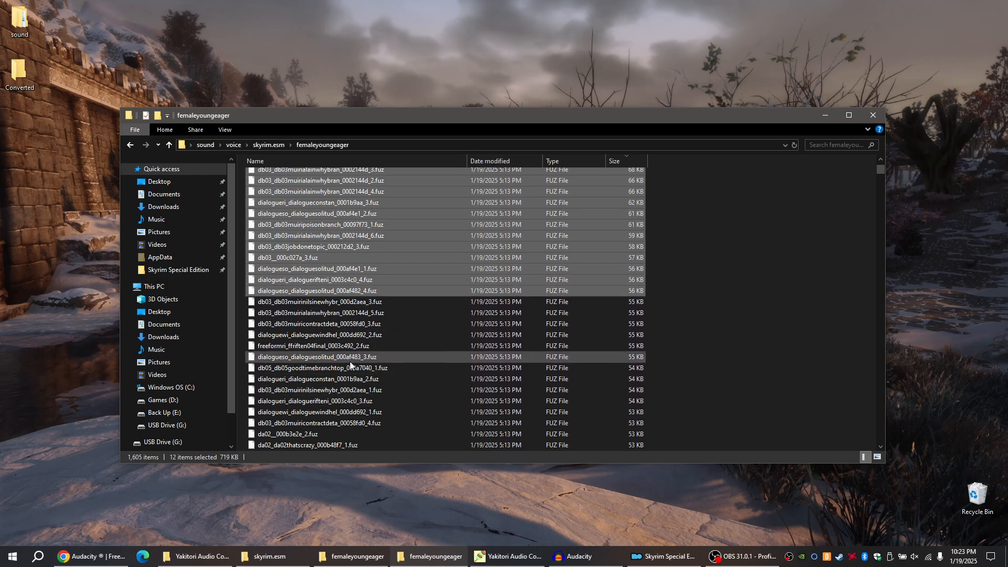
{"action": "left_click_drag", "start_coordinate": [241, 249], "coordinate": [284, 392]}
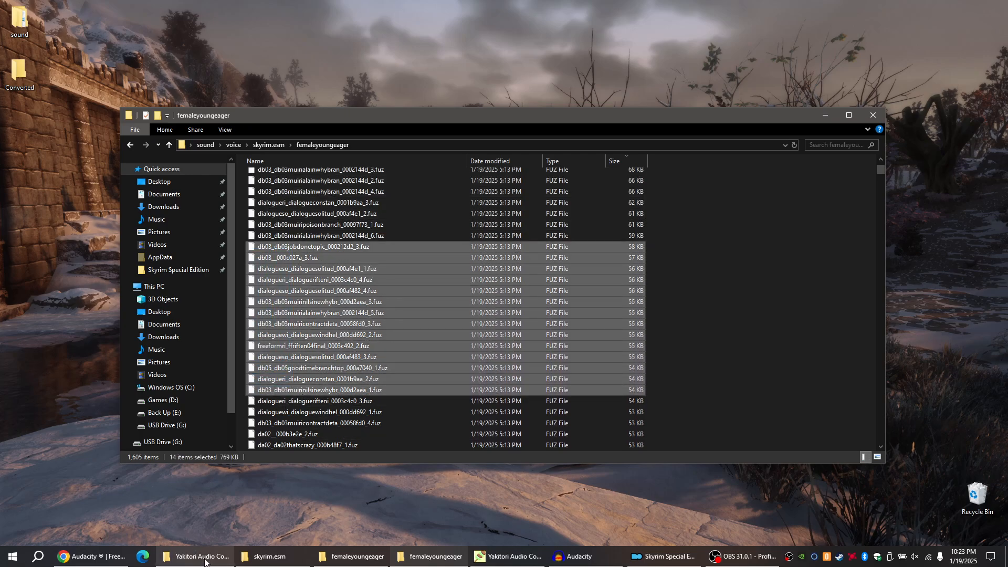
Step: Launch YakitoriAudioConverter.exe from its folder and position its window beside the selected voice files
{"action": "mouse_move", "coordinate": [205, 561]}
{"action": "left_click", "coordinate": [139, 517]}
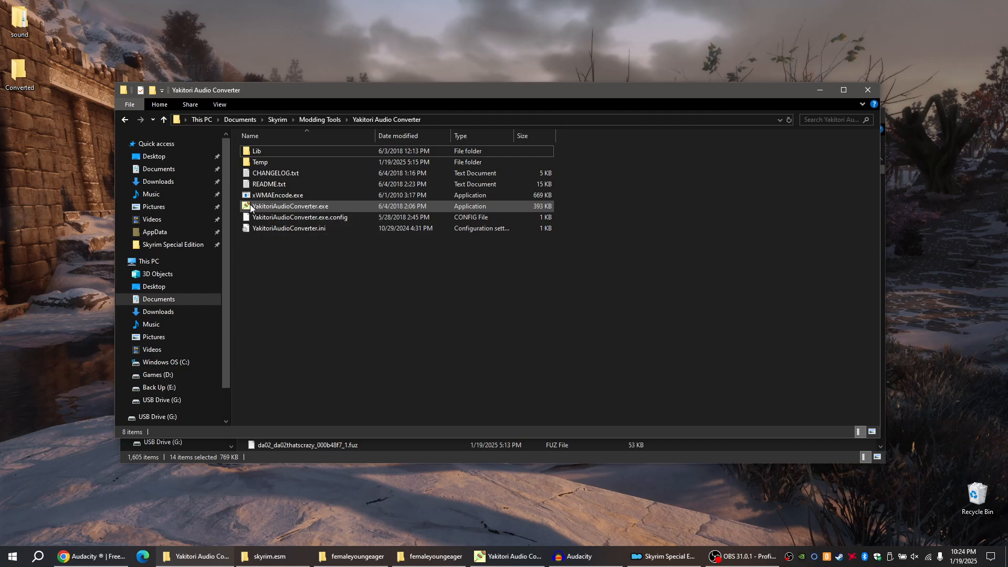
{"action": "double_click", "coordinate": [309, 206]}
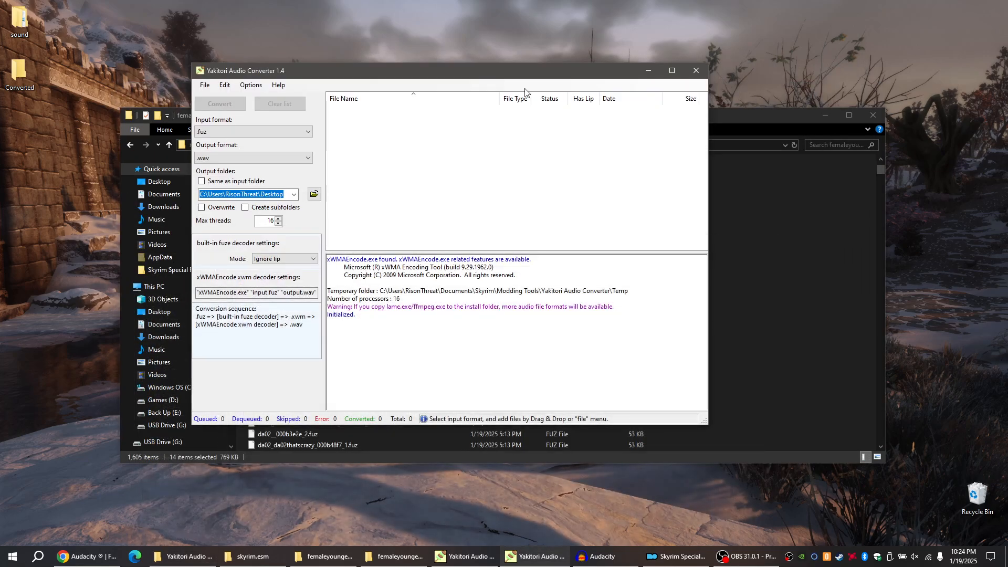
{"action": "left_click_drag", "start_coordinate": [475, 74], "coordinate": [732, 84]}
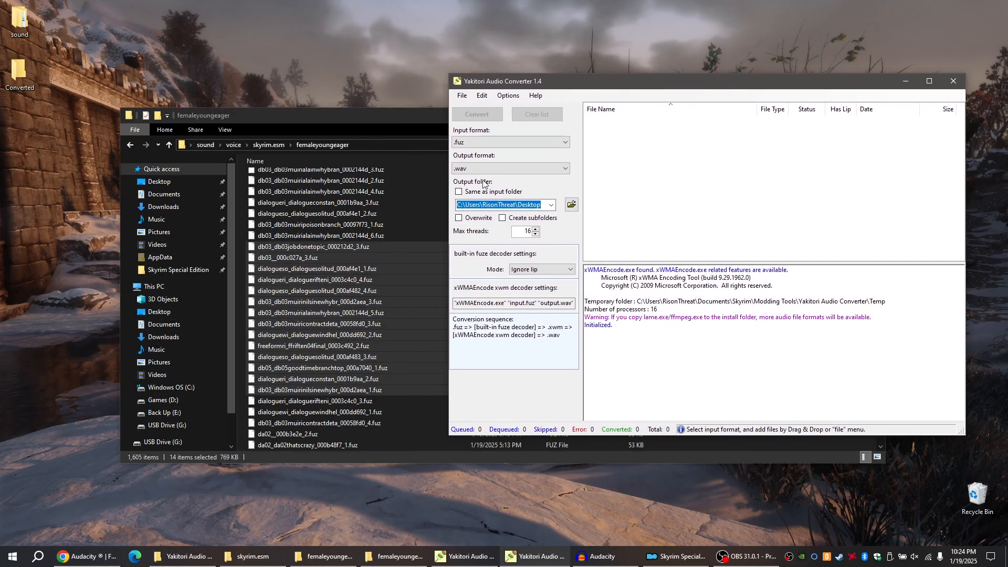
Step: Add the selected .fuz files to the converter, convert them to .wav in the Desktop folder, and close the converter
{"action": "left_click_drag", "start_coordinate": [267, 247], "coordinate": [641, 189]}
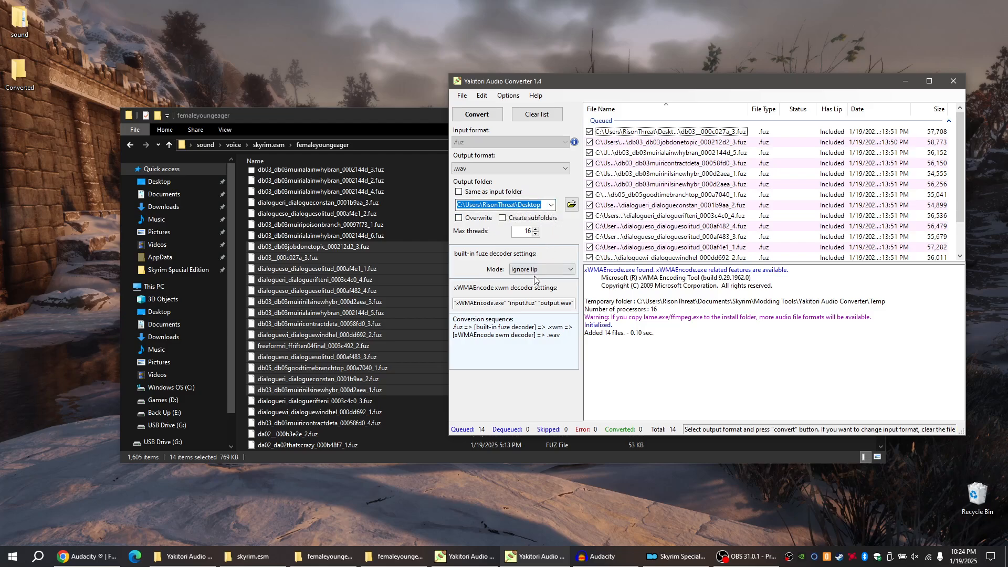
{"action": "left_click", "coordinate": [484, 117]}
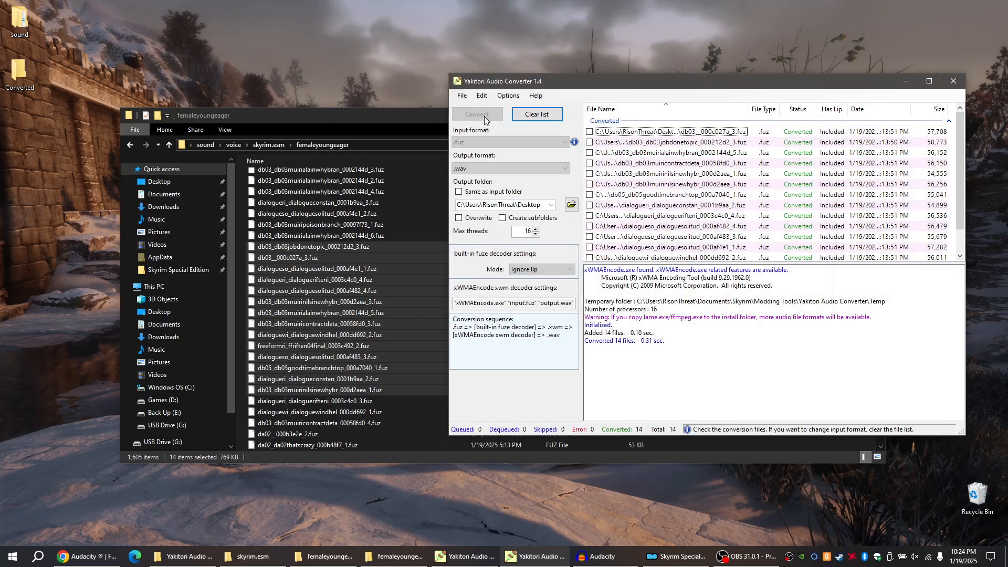
{"action": "left_click", "coordinate": [905, 81]}
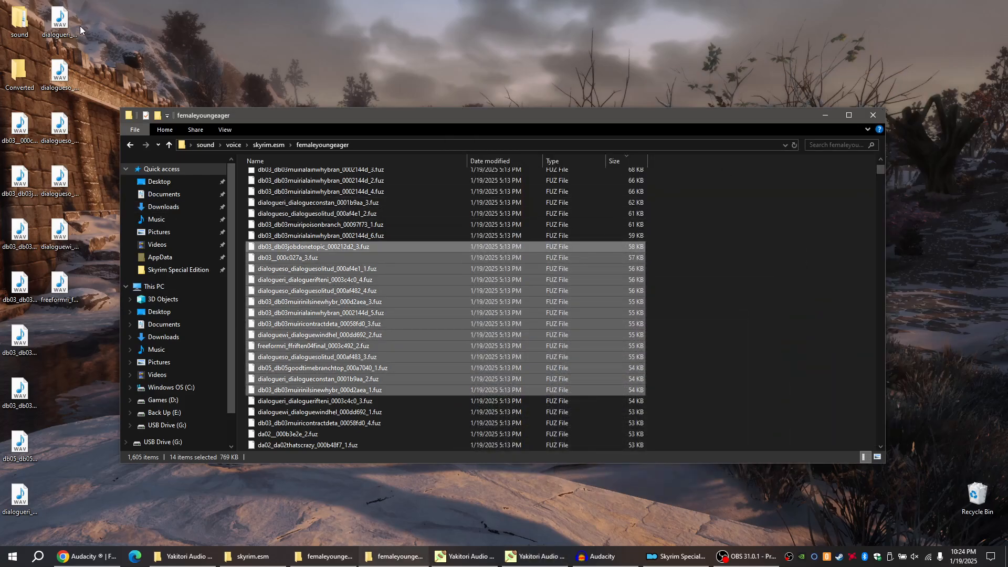
{"action": "left_click", "coordinate": [816, 117]}
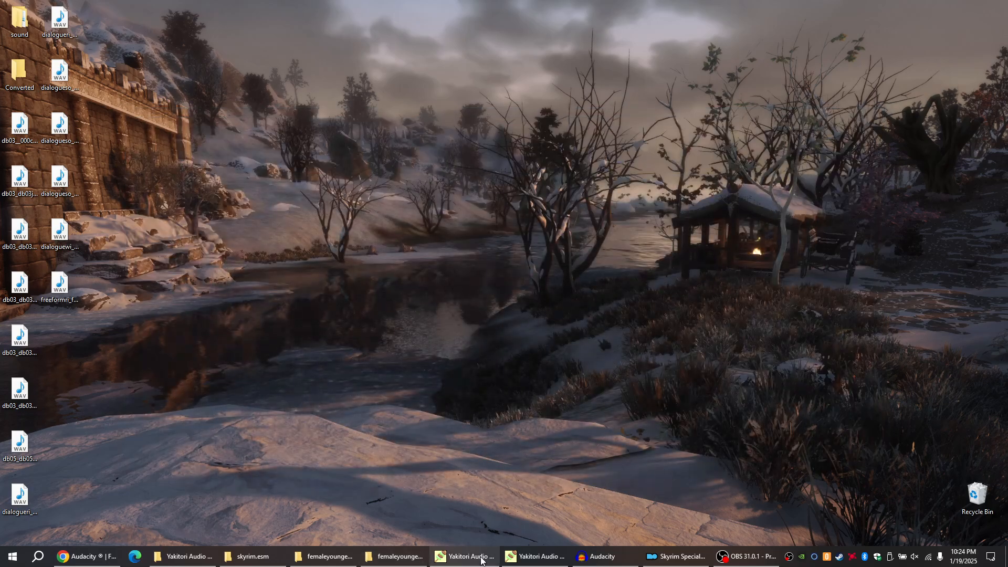
{"action": "left_click", "coordinate": [543, 558]}
{"action": "left_click", "coordinate": [953, 85]}
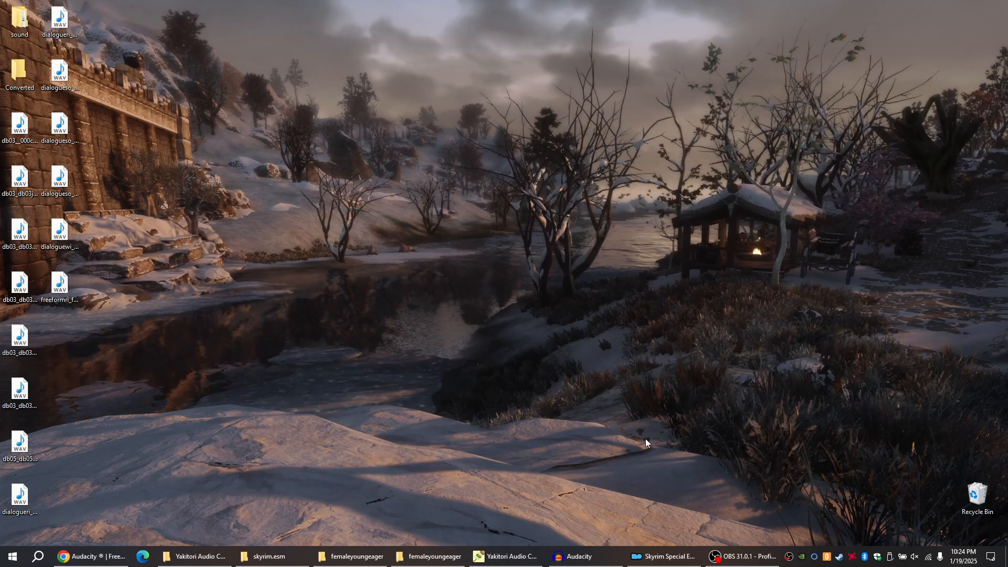
Step: Switch to Audacity, import db03__000c027a_3.wav from the desktop, and play the clip
{"action": "left_click", "coordinate": [578, 563]}
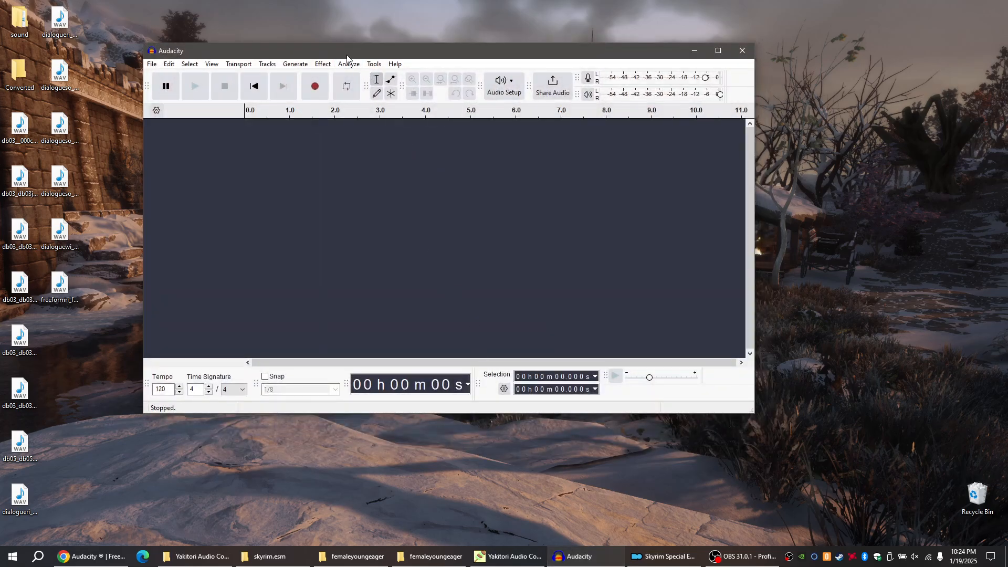
{"action": "left_click_drag", "start_coordinate": [340, 61], "coordinate": [401, 65]}
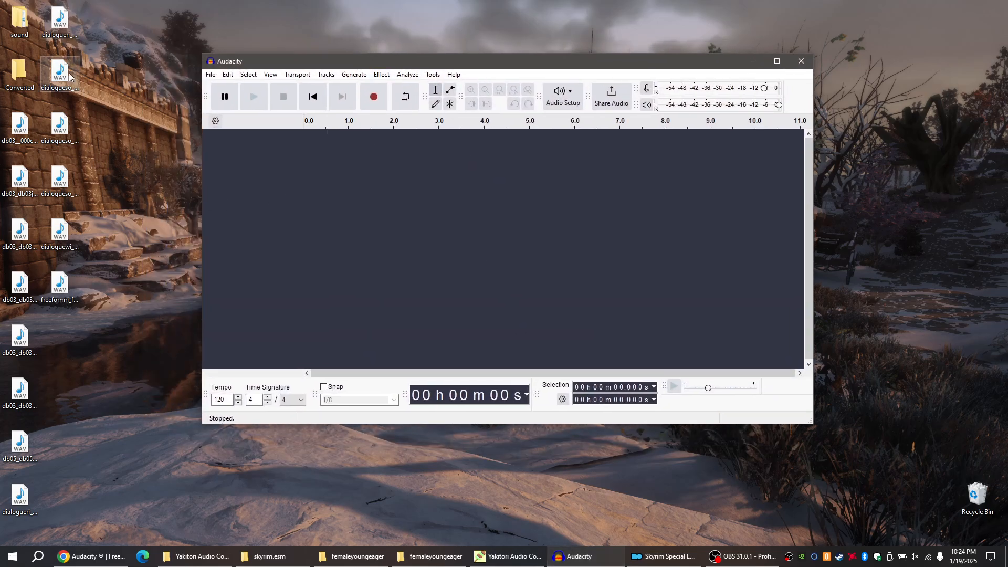
{"action": "left_click", "coordinate": [21, 129]}
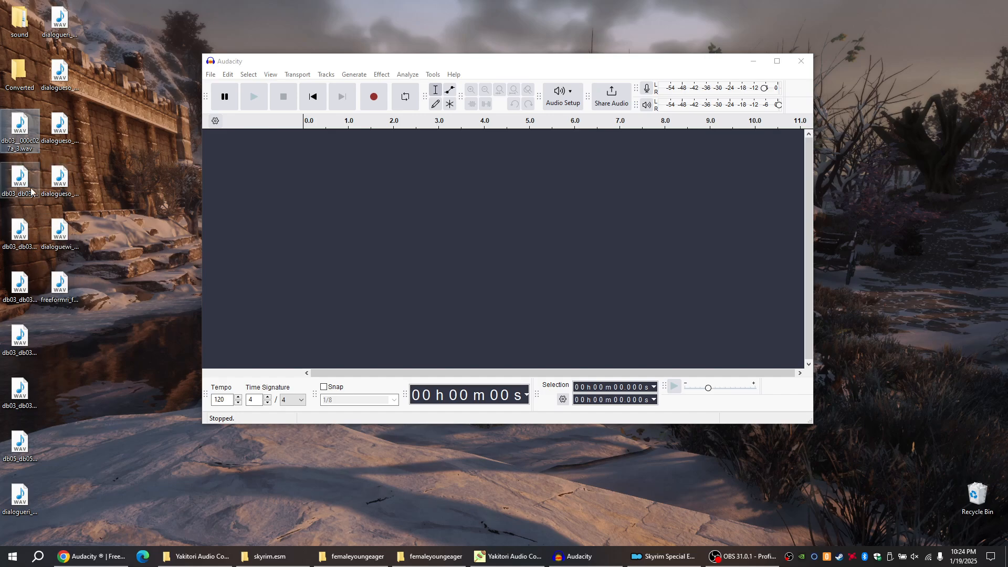
{"action": "left_click_drag", "start_coordinate": [22, 130], "coordinate": [354, 224]}
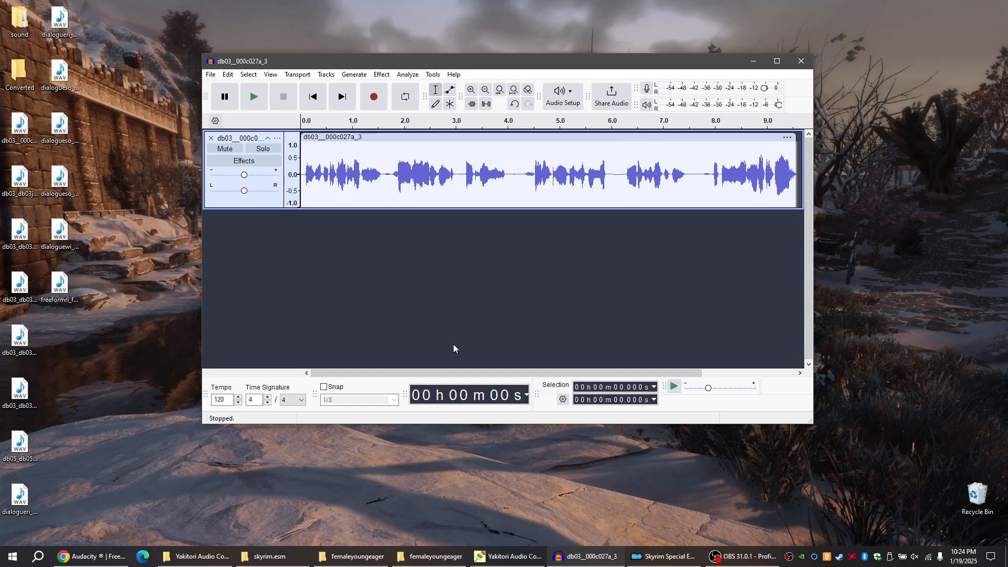
{"action": "left_click", "coordinate": [256, 103]}
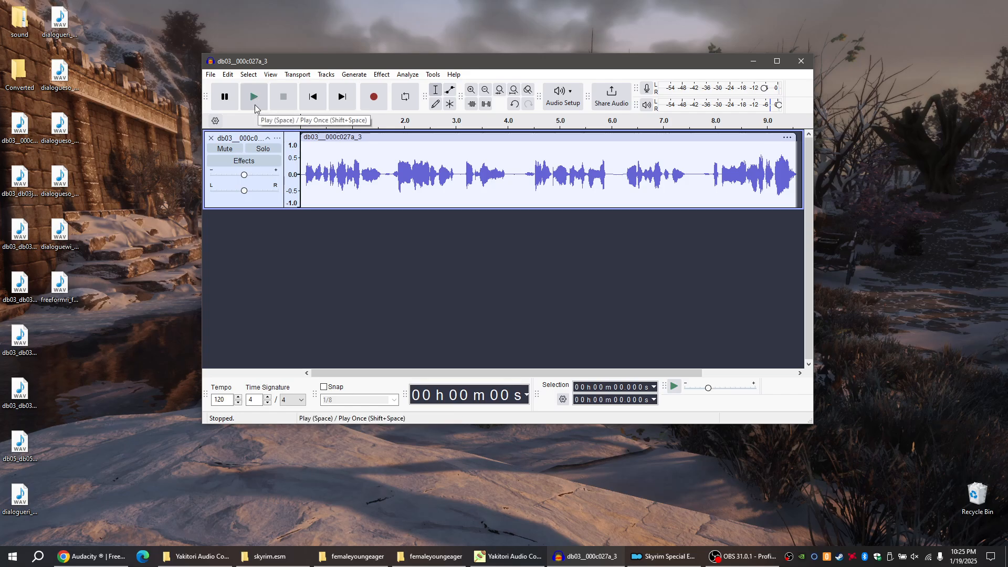
Step: Export the clip as db03__000c027a_3.wav to the desktop's Voices folder in mono at 22050 Hz, Signed 16-bit PCM
{"action": "left_click", "coordinate": [211, 76]}
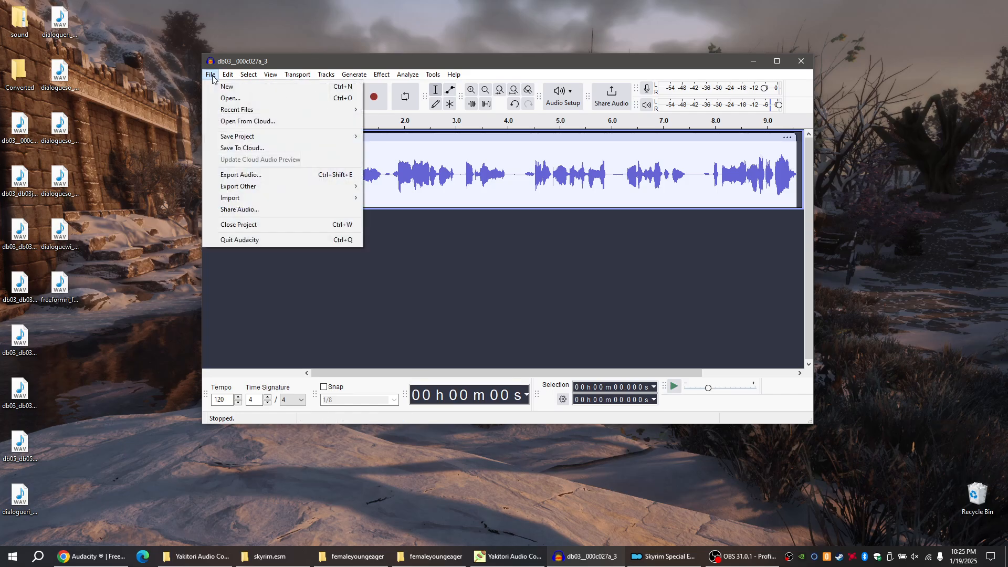
{"action": "left_click", "coordinate": [240, 176]}
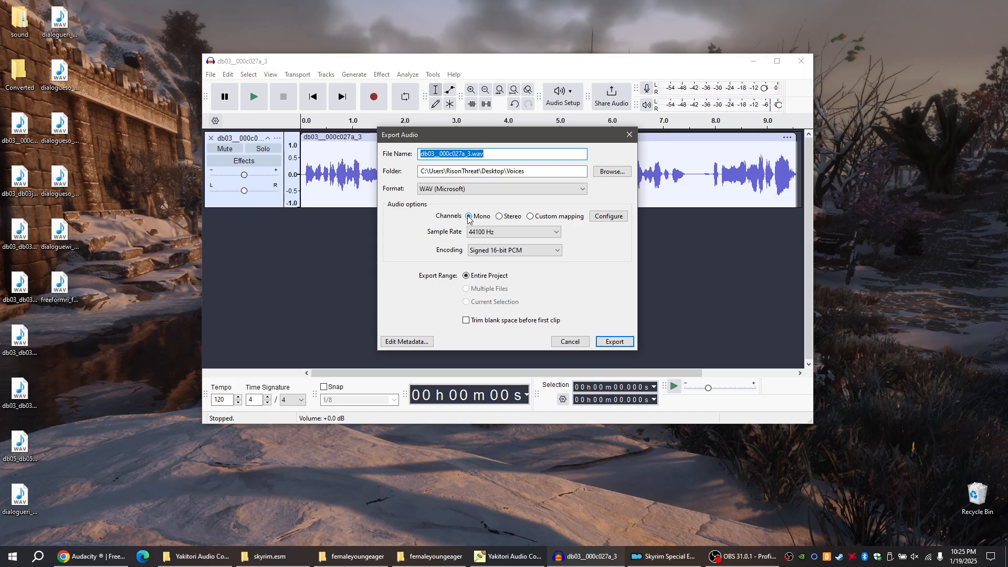
{"action": "left_click", "coordinate": [523, 237]}
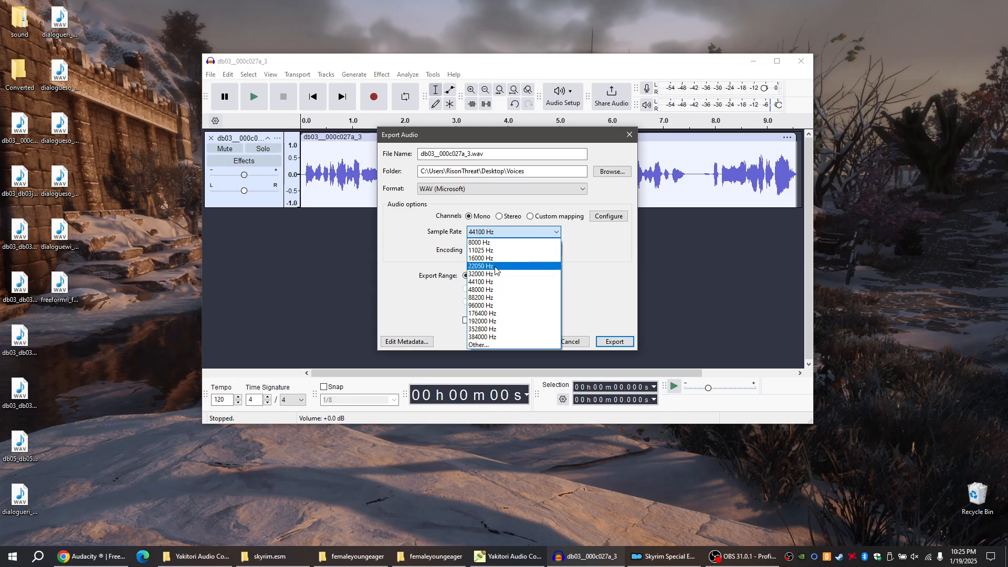
{"action": "left_click", "coordinate": [495, 267]}
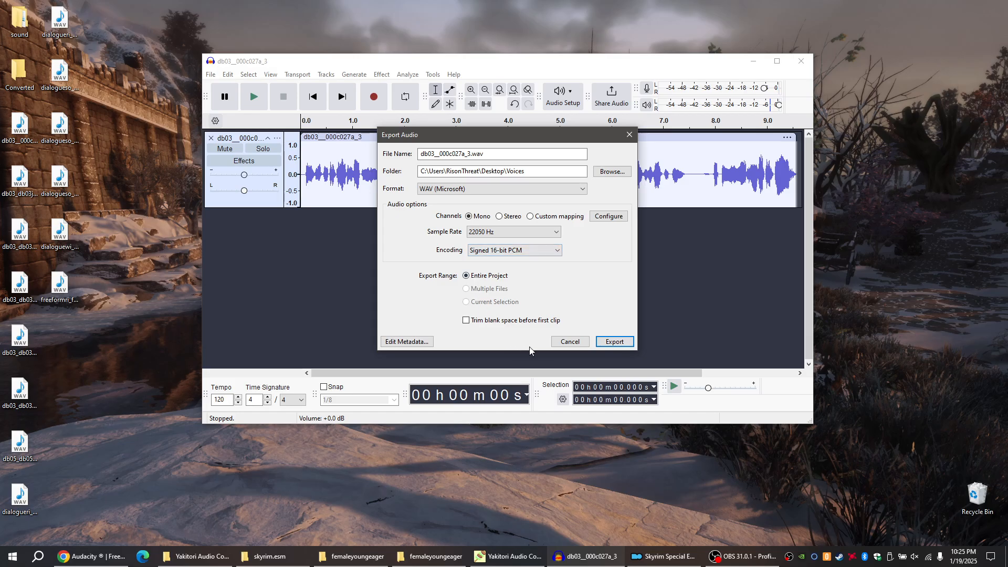
{"action": "left_click", "coordinate": [612, 342]}
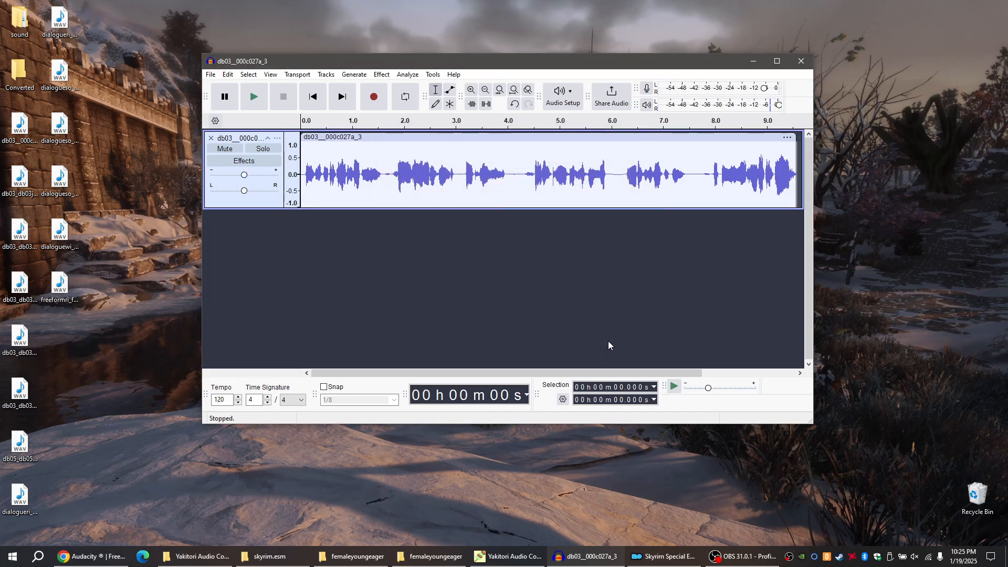
Step: Delete all the loose converted .wav files from the desktop, keeping the sound, Converted and Voices folders
{"action": "left_click_drag", "start_coordinate": [60, 336], "coordinate": [141, 74]}
{"action": "left_click_drag", "start_coordinate": [82, 29], "coordinate": [56, 322]}
{"action": "right_click", "coordinate": [58, 296]}
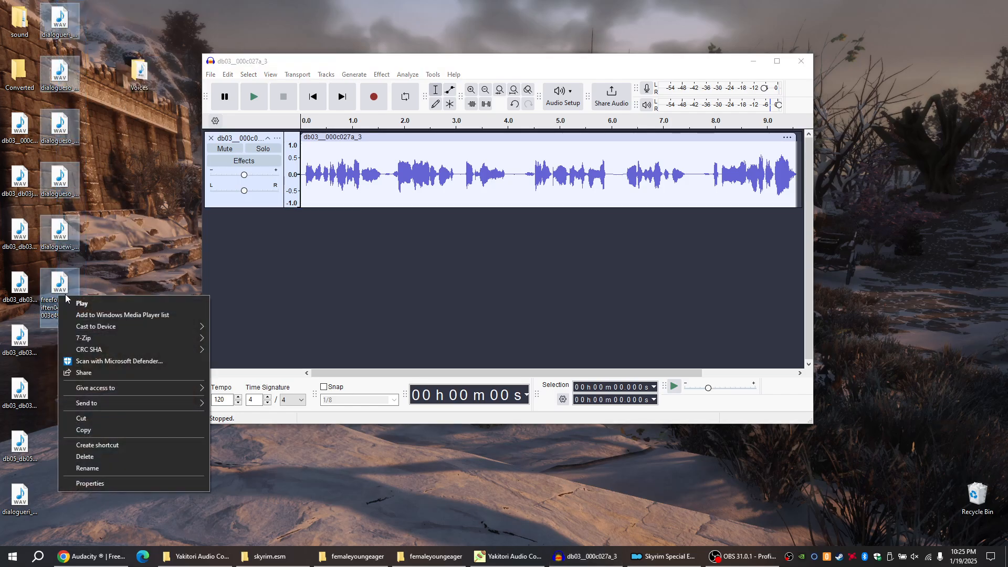
{"action": "left_click", "coordinate": [88, 456]}
{"action": "left_click_drag", "start_coordinate": [45, 109], "coordinate": [14, 518]}
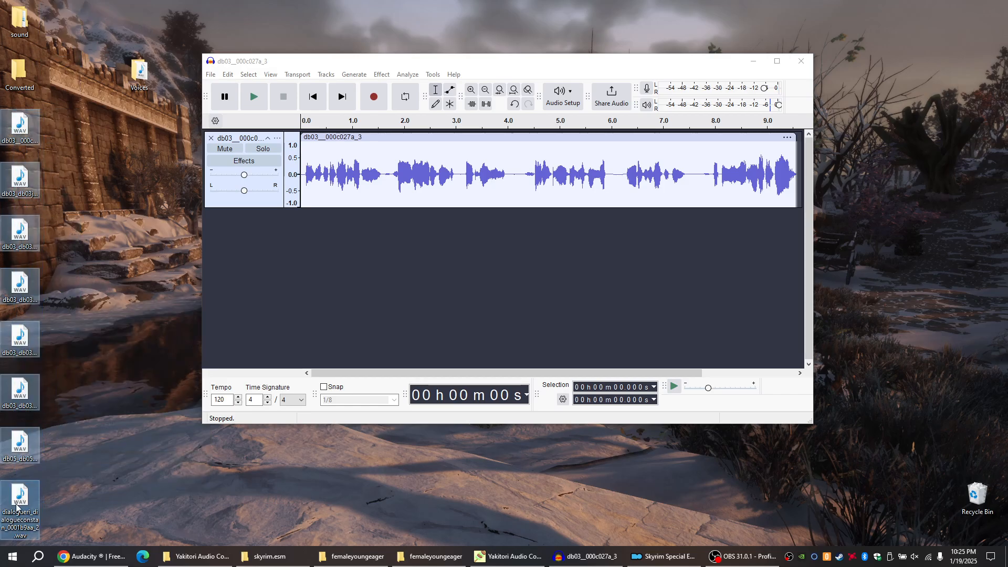
{"action": "right_click", "coordinate": [14, 516]}
{"action": "left_click", "coordinate": [58, 466]}
Step: Move the exported db03__000c027a_3.wav from the Voices folder to the desktop, delete that folder, and minimize Audacity
{"action": "double_click", "coordinate": [140, 73]}
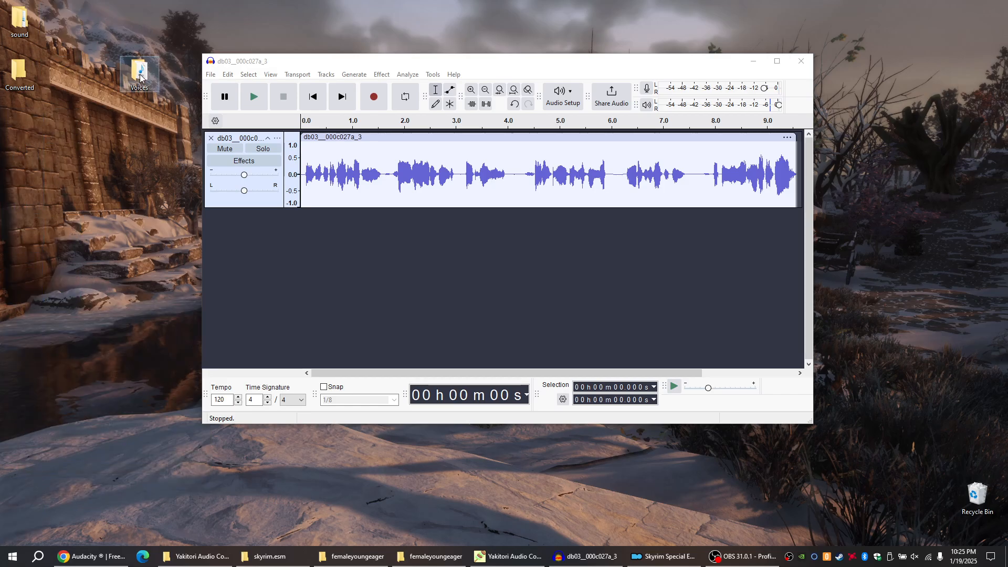
{"action": "left_click_drag", "start_coordinate": [335, 178], "coordinate": [55, 209]}
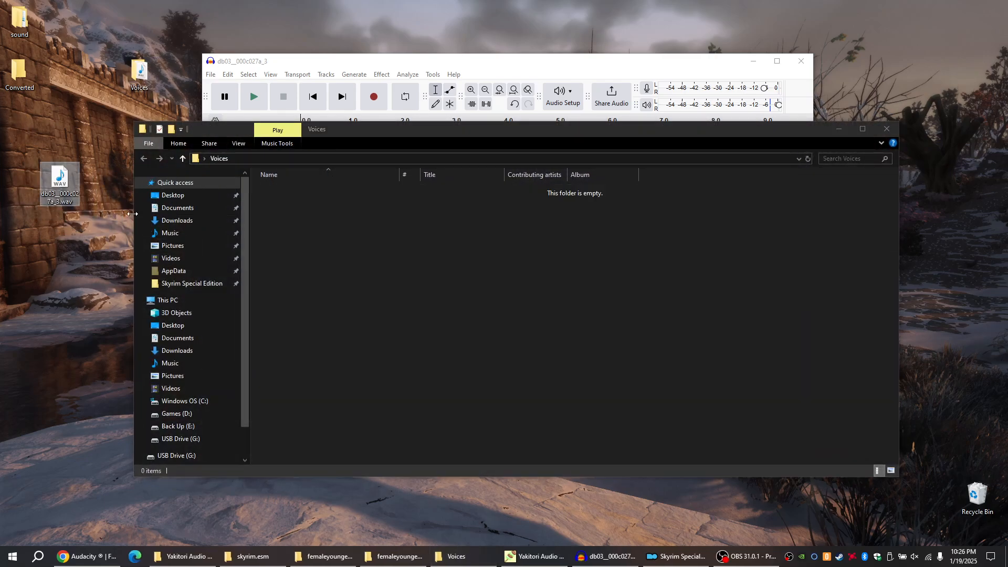
{"action": "left_click", "coordinate": [886, 130]}
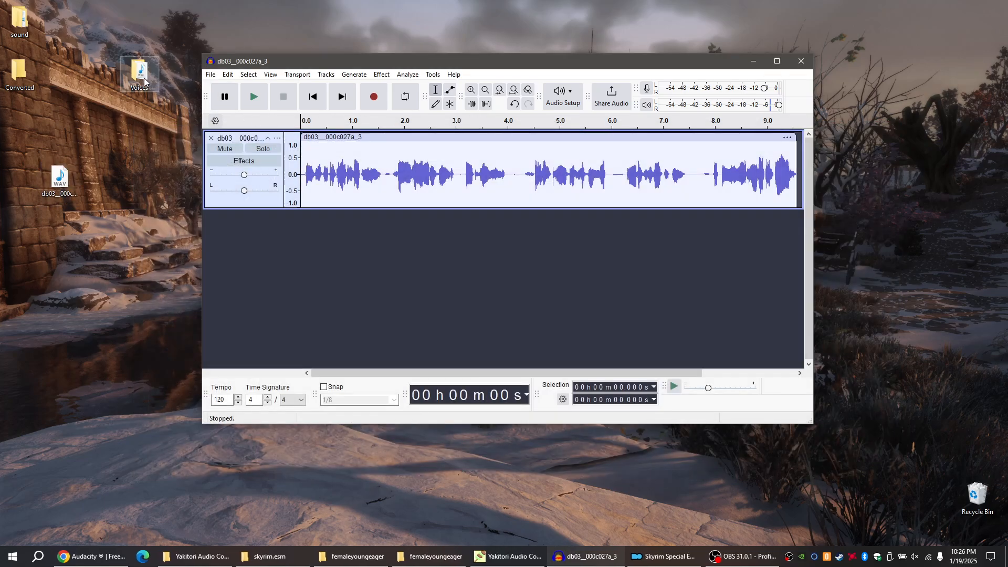
{"action": "left_click_drag", "start_coordinate": [144, 78], "coordinate": [977, 494]}
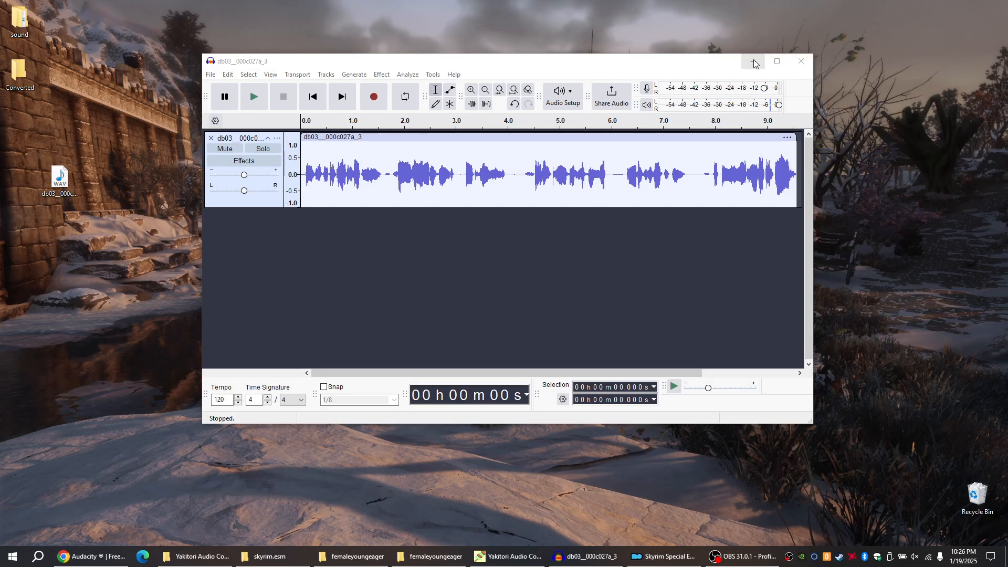
{"action": "left_click", "coordinate": [801, 62]}
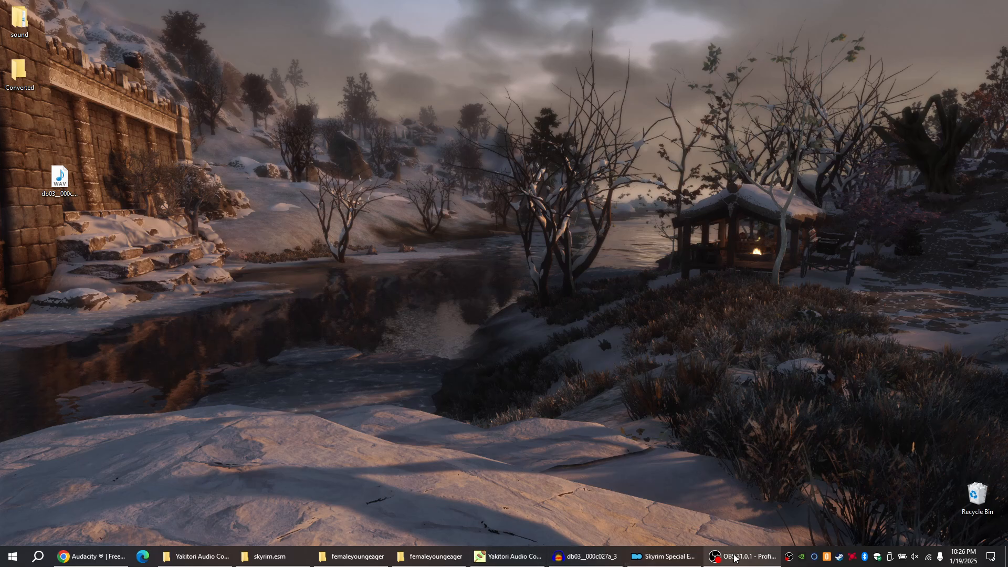
Step: Switch to the CHIM server page in Chrome and open the default character profile
{"action": "mouse_move", "coordinate": [734, 557]}
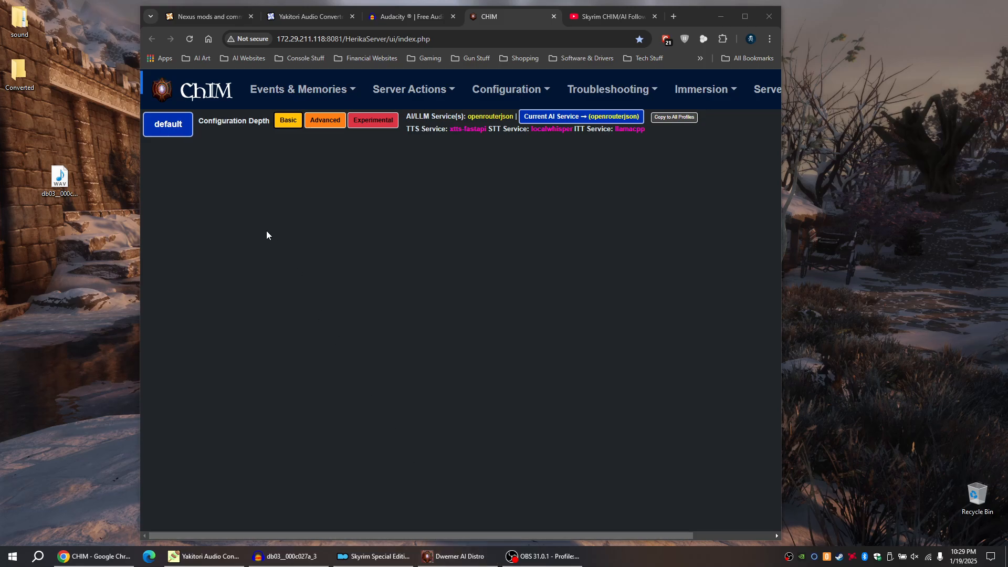
{"action": "left_click", "coordinate": [170, 128]}
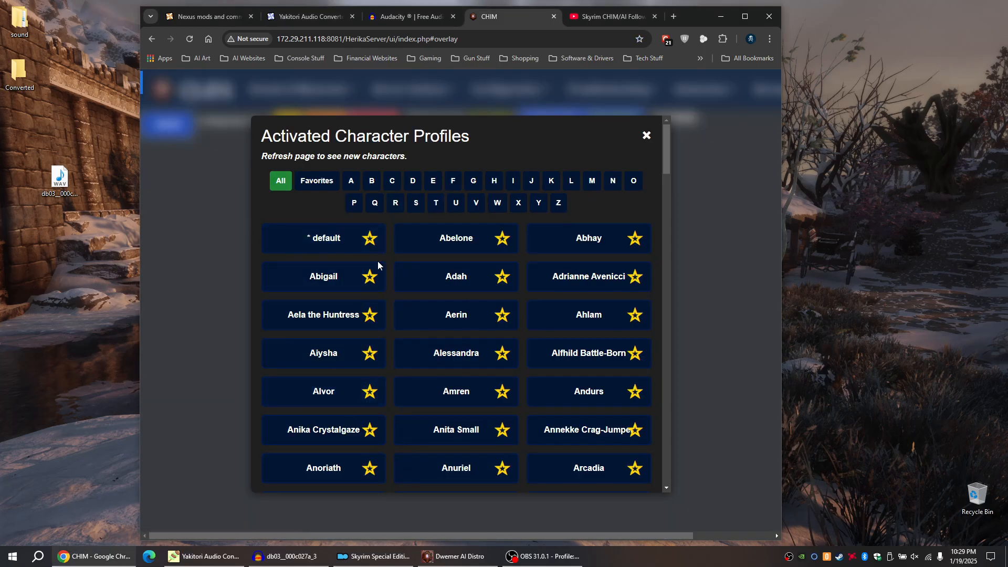
{"action": "left_click", "coordinate": [329, 242]}
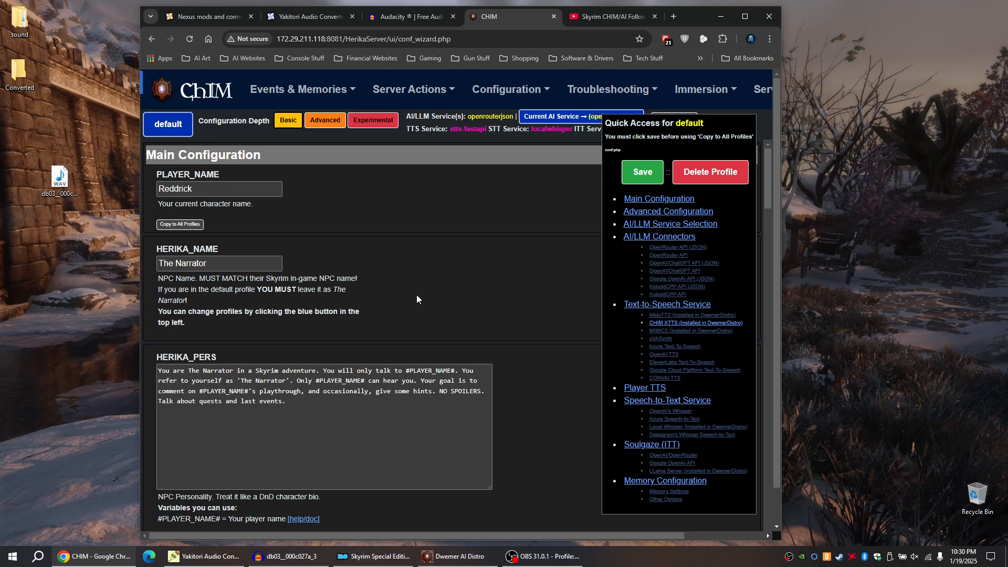
Step: Find the CHIM XTTS settings in the profile's Text-to-Speech Service section and show them expanded
{"action": "scroll", "coordinate": [382, 263], "scroll_direction": "down", "scroll_amount": 9}
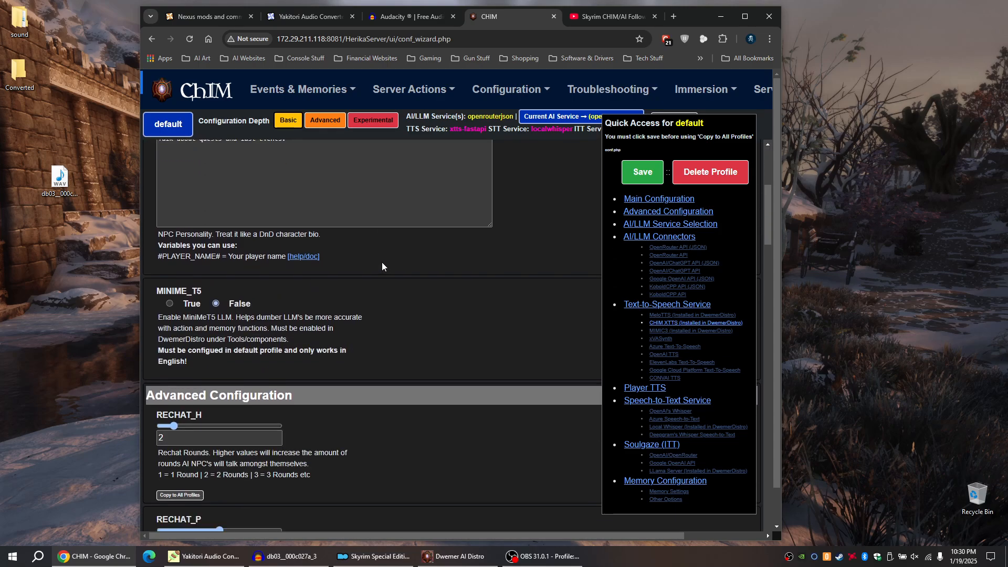
{"action": "scroll", "coordinate": [382, 266], "scroll_direction": "down", "scroll_amount": 15}
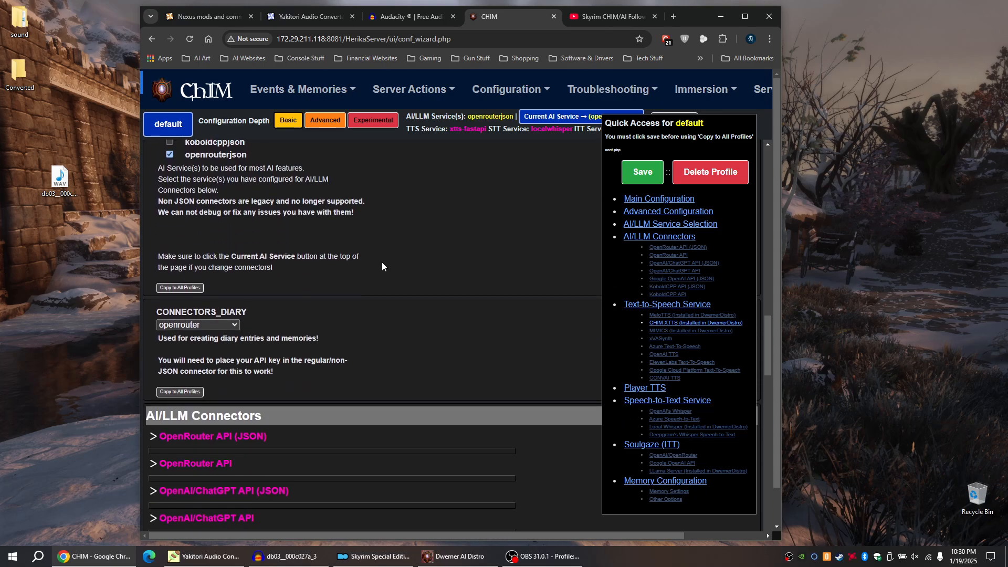
{"action": "scroll", "coordinate": [382, 266], "scroll_direction": "down", "scroll_amount": 3}
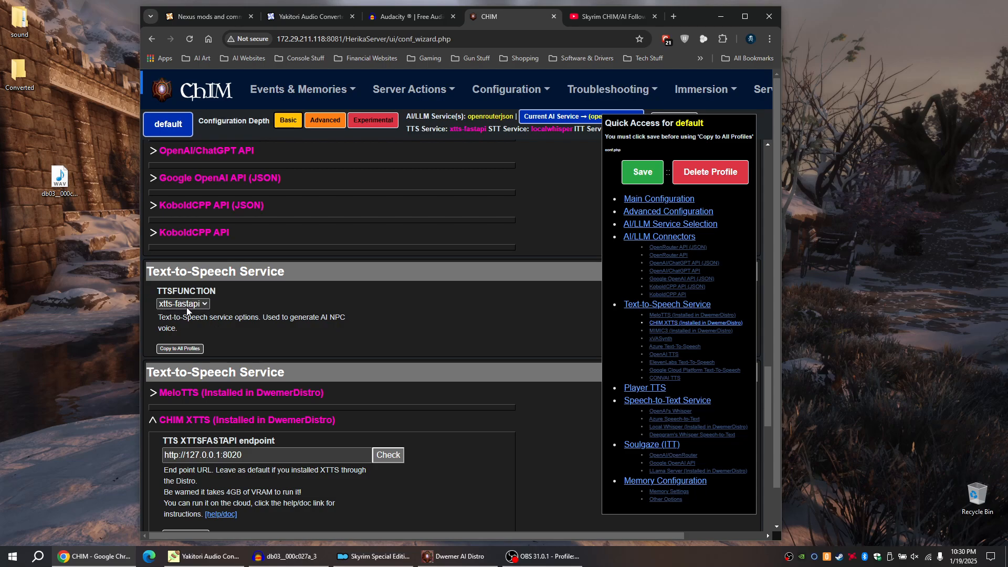
{"action": "scroll", "coordinate": [210, 338], "scroll_direction": "down", "scroll_amount": 3}
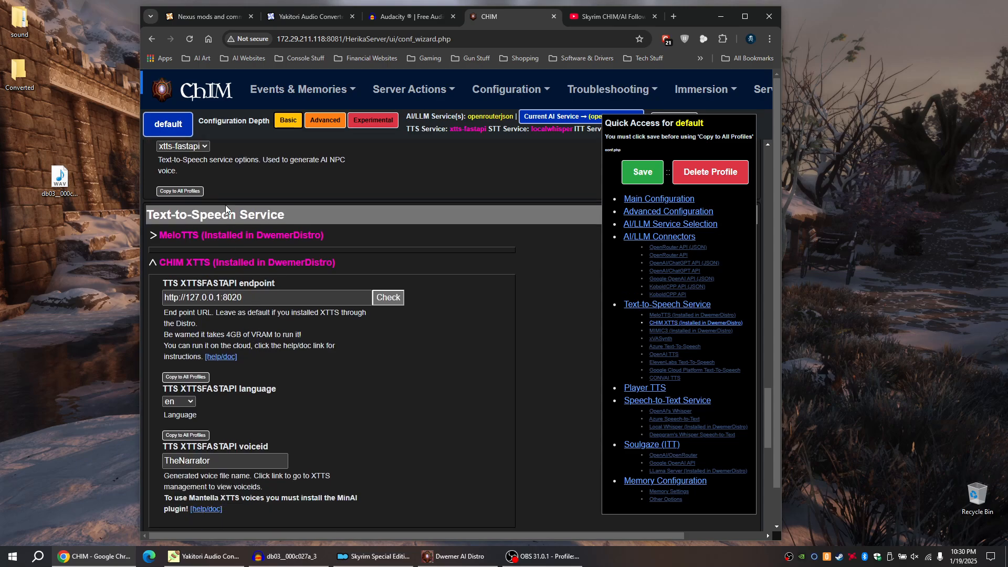
{"action": "left_click", "coordinate": [153, 264]}
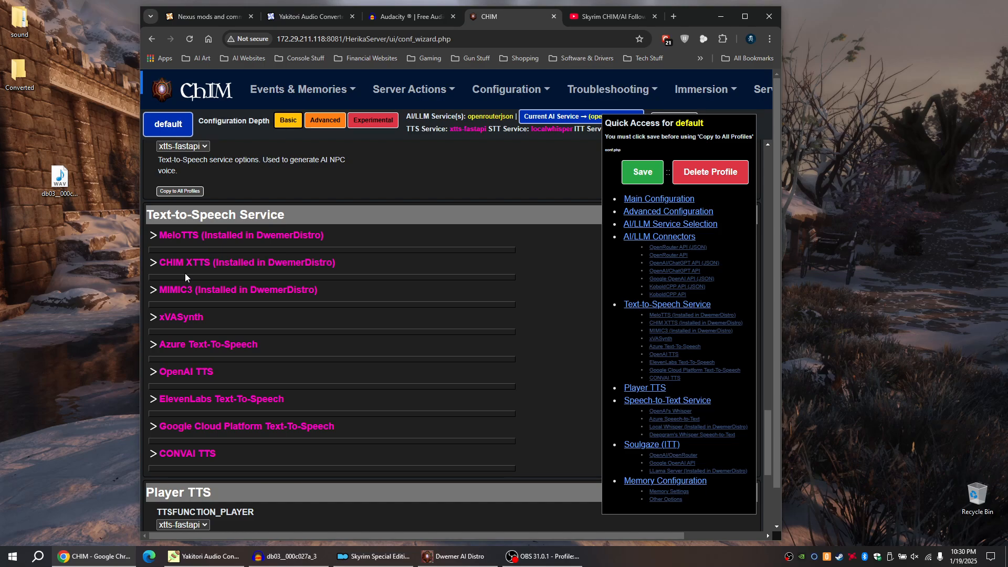
{"action": "left_click", "coordinate": [153, 263]}
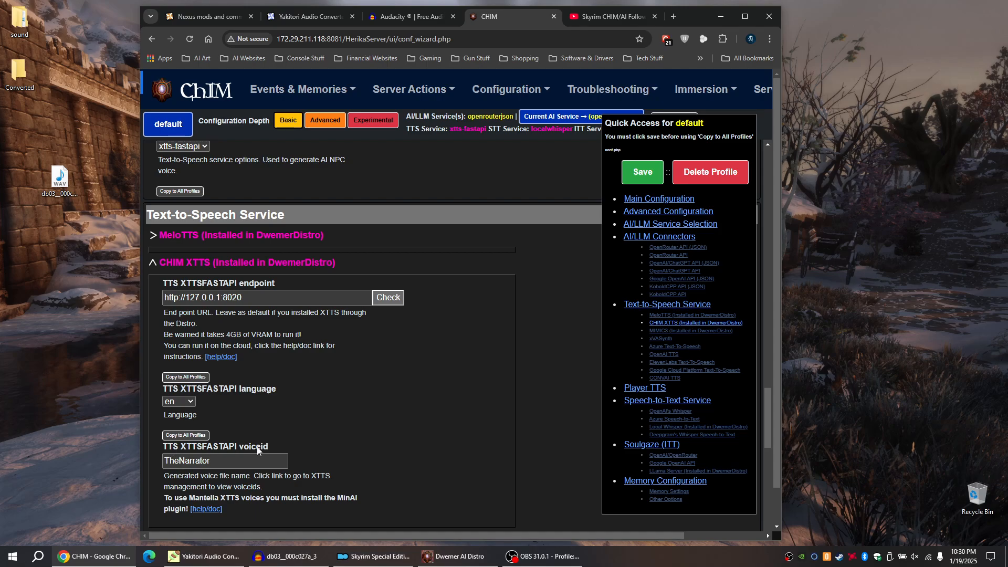
Step: Copy the TTS XTTSFASTAPI voiceid TheNarrator from the CHIM XTTS settings
{"action": "left_click", "coordinate": [211, 460]}
{"action": "left_click_drag", "start_coordinate": [211, 460], "coordinate": [162, 466]}
{"action": "key", "text": "ctrl+c"}
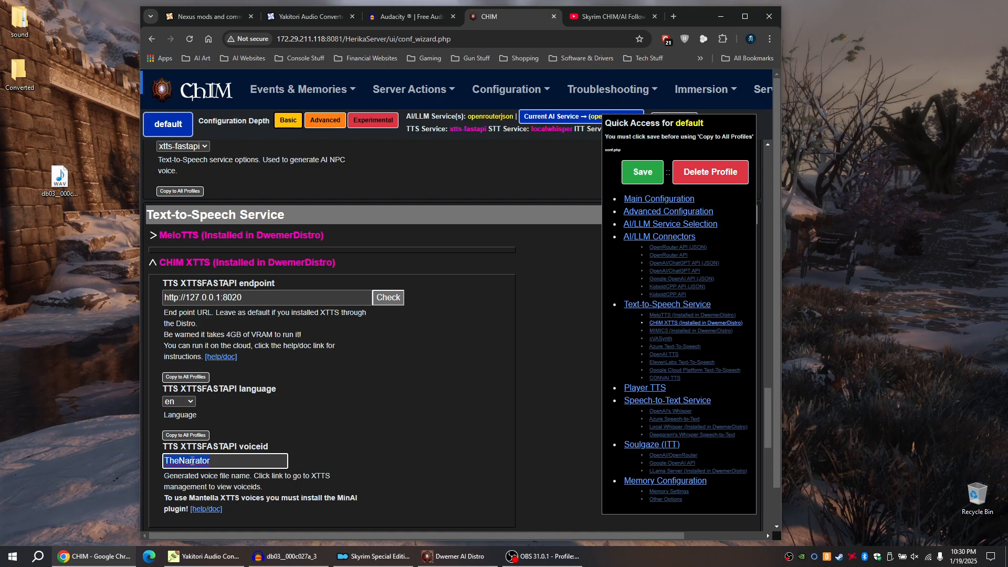
{"action": "left_click", "coordinate": [57, 184]}
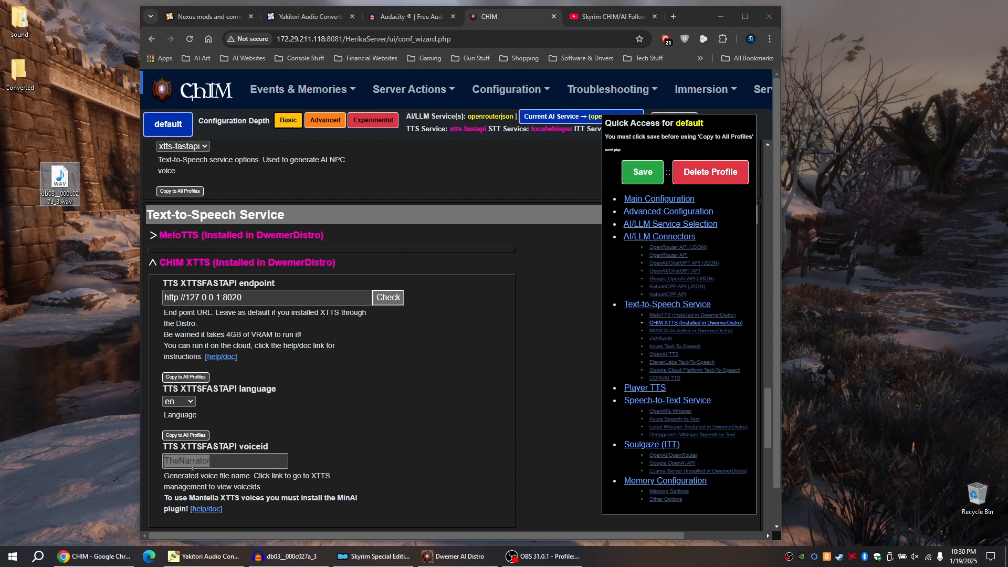
{"action": "left_click_drag", "start_coordinate": [220, 462], "coordinate": [187, 464]}
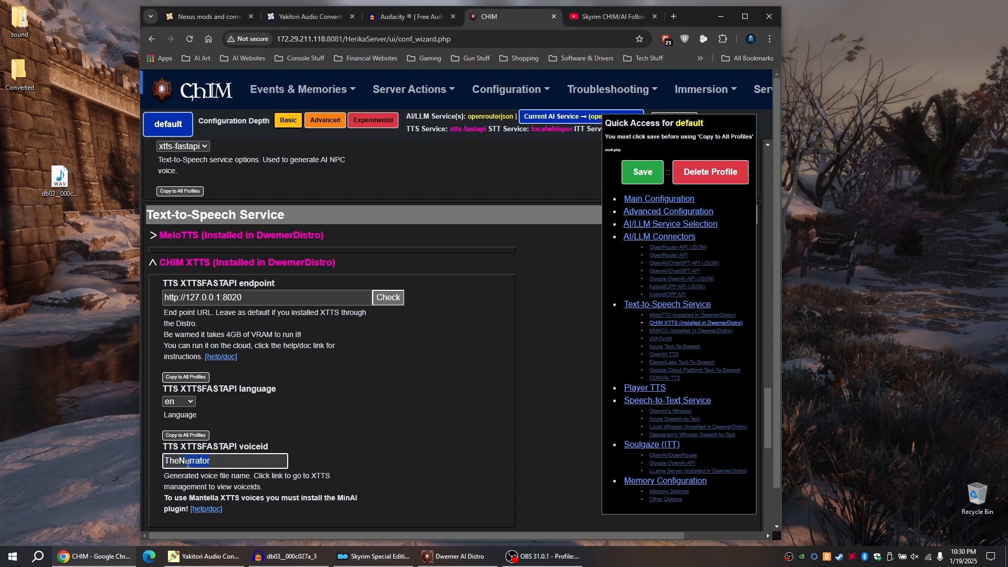
{"action": "right_click", "coordinate": [196, 462]}
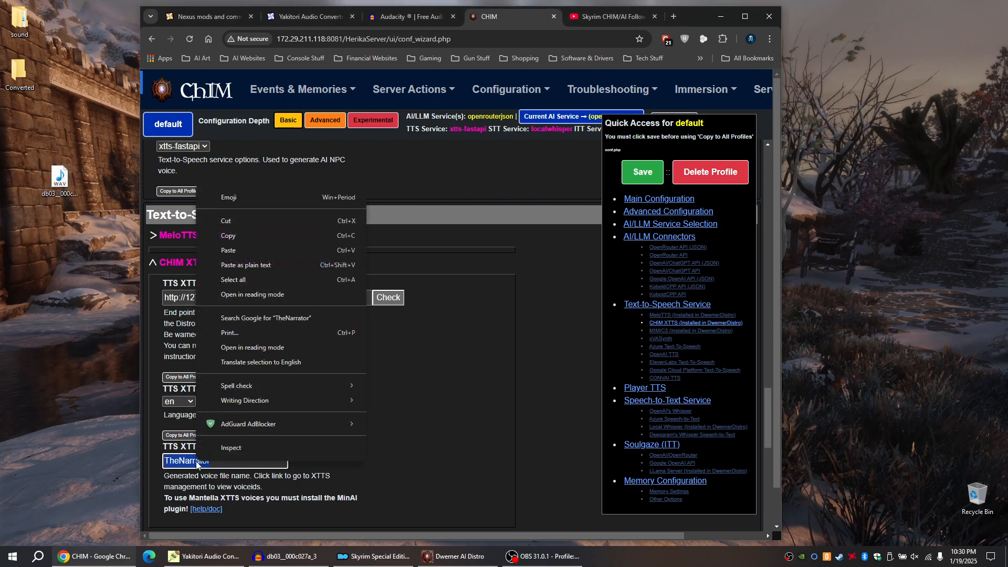
{"action": "left_click", "coordinate": [237, 239]}
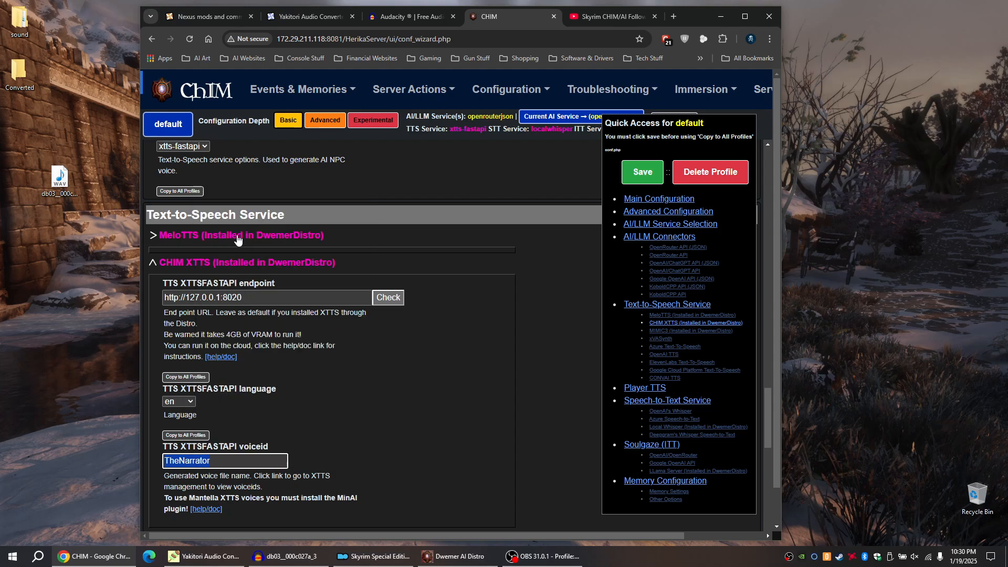
Step: Rename the exported voice file on the desktop to TheNarrator.wav using the copied voiceid
{"action": "left_click", "coordinate": [60, 186]}
{"action": "right_click", "coordinate": [59, 184]}
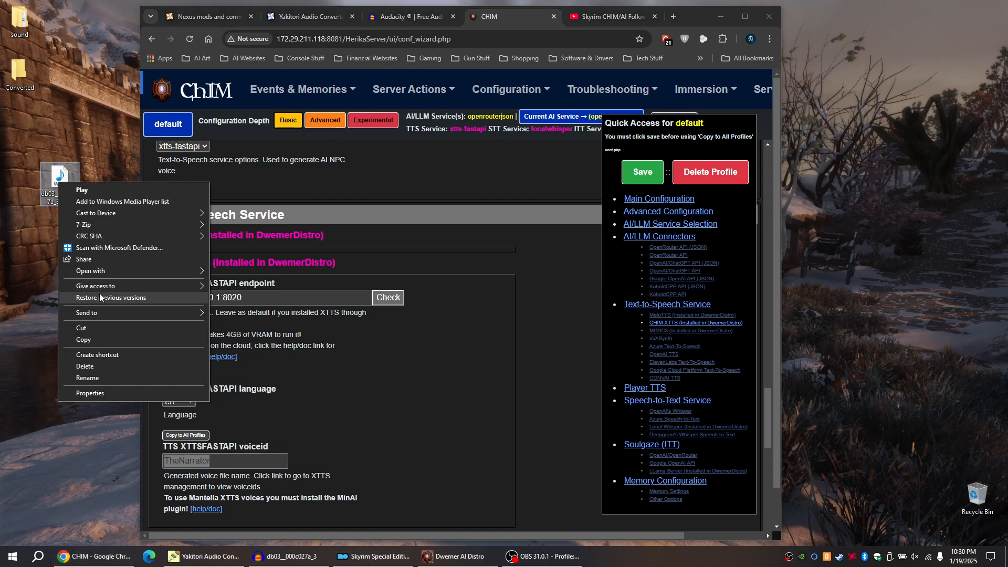
{"action": "left_click", "coordinate": [103, 379]}
{"action": "right_click", "coordinate": [72, 196]}
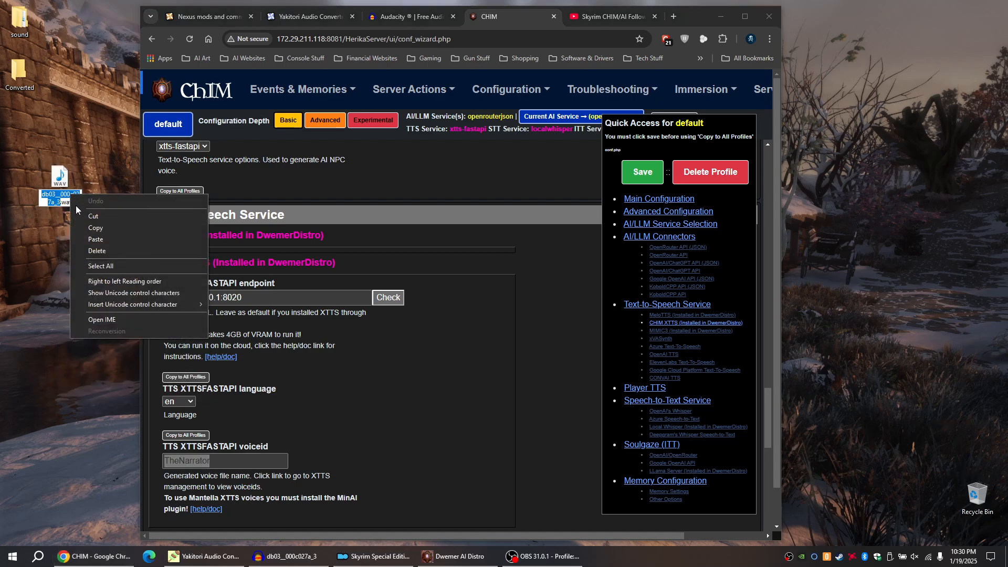
{"action": "left_click", "coordinate": [96, 241]}
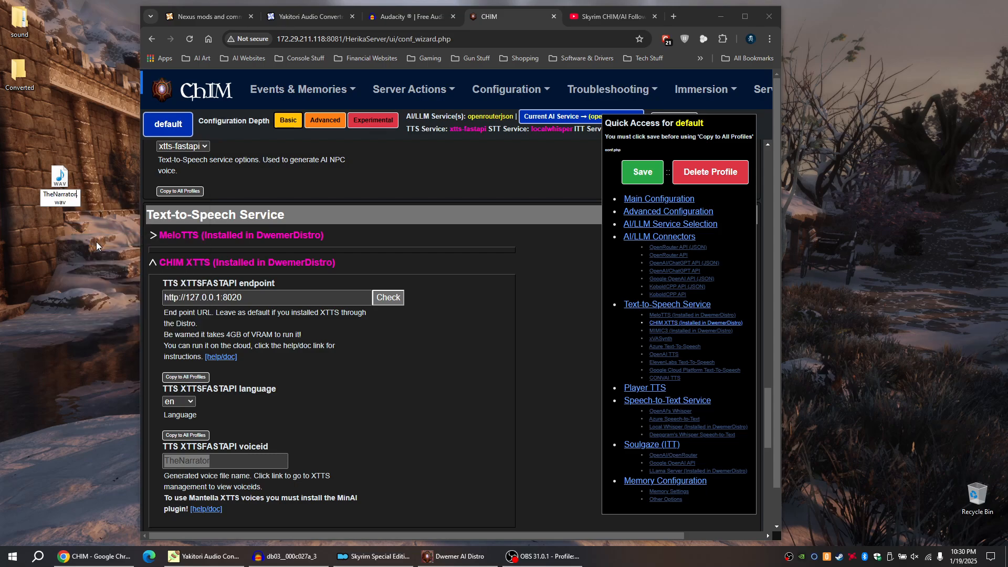
{"action": "key", "text": "Return"}
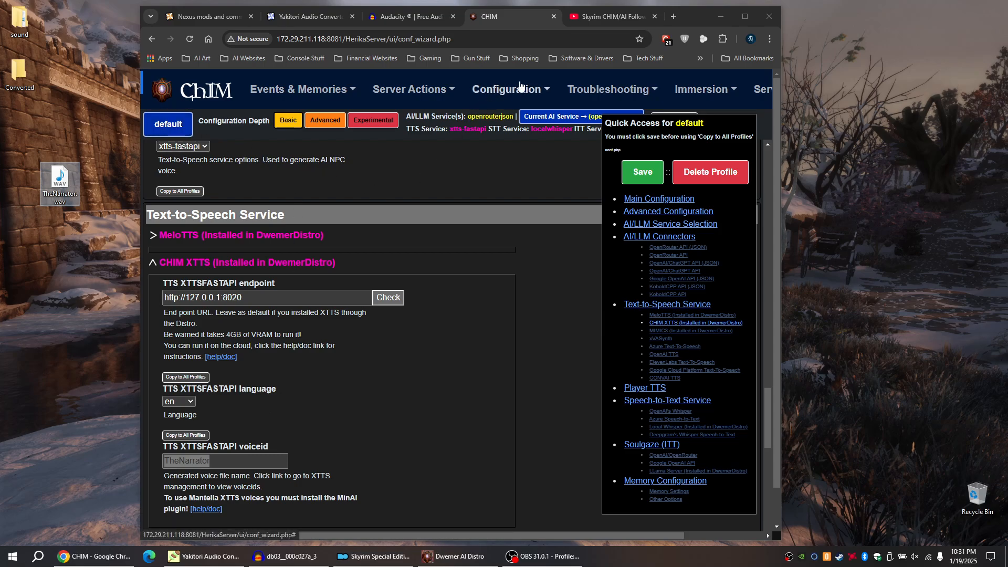
Step: Open CHIM XTTS Management and choose TheNarrator.wav from the Desktop as the voice sample file
{"action": "left_click", "coordinate": [500, 94]}
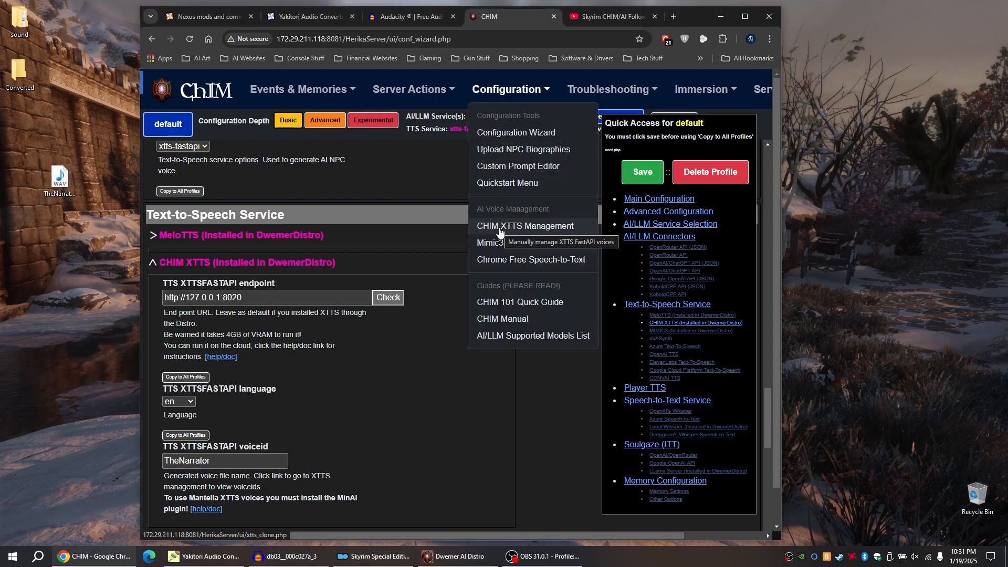
{"action": "left_click", "coordinate": [525, 229]}
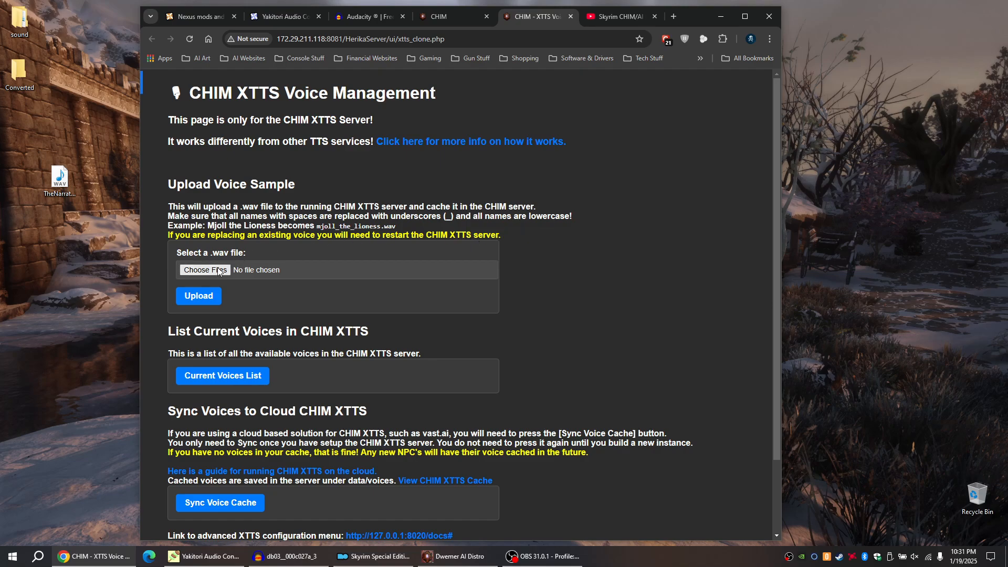
{"action": "left_click", "coordinate": [210, 271]}
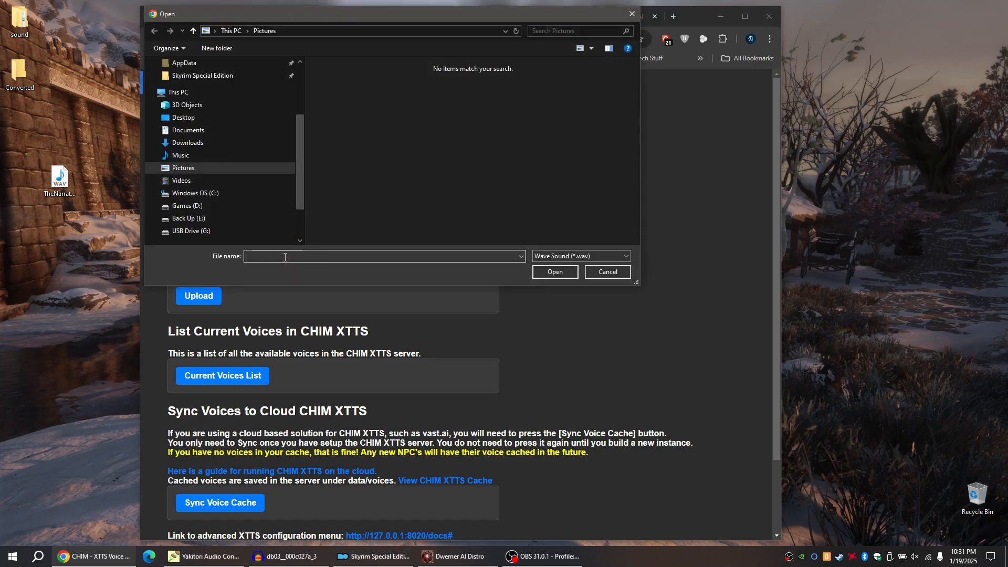
{"action": "left_click", "coordinate": [189, 122]}
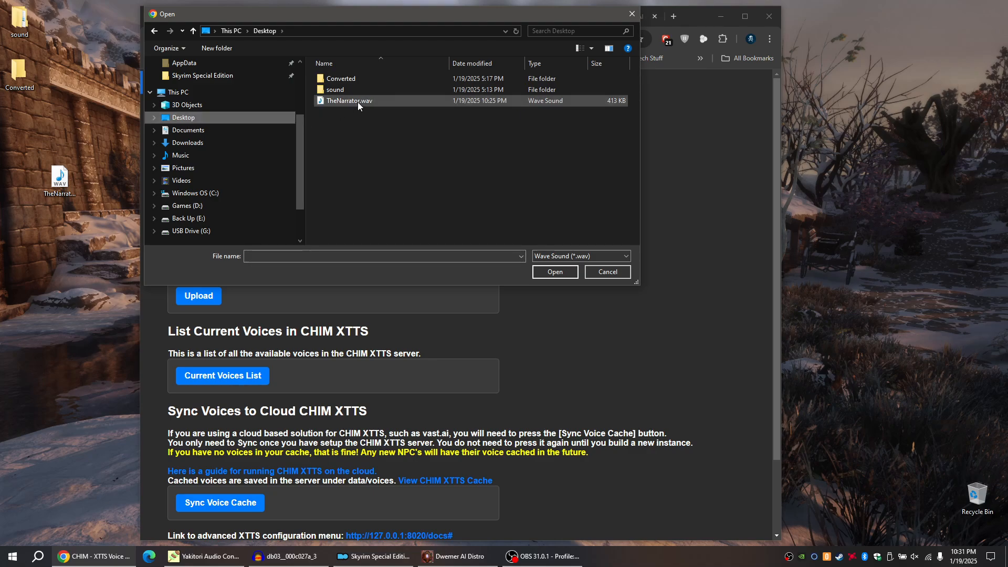
{"action": "left_click", "coordinate": [359, 102]}
{"action": "left_click", "coordinate": [550, 271]}
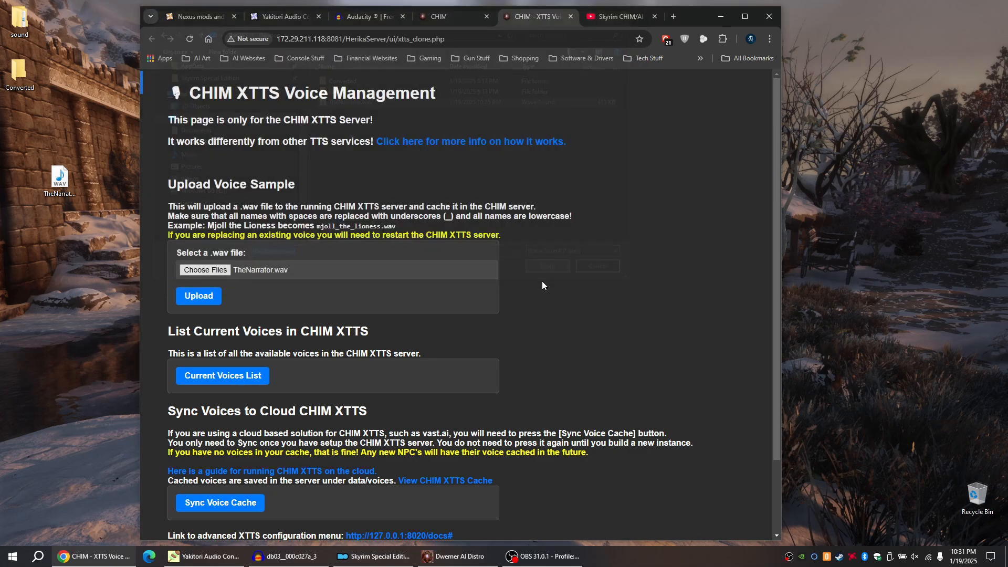
Step: Try to upload the chosen TheNarrator.wav voice sample, and list the voices currently available in CHIM XTTS
{"action": "left_click", "coordinate": [208, 297]}
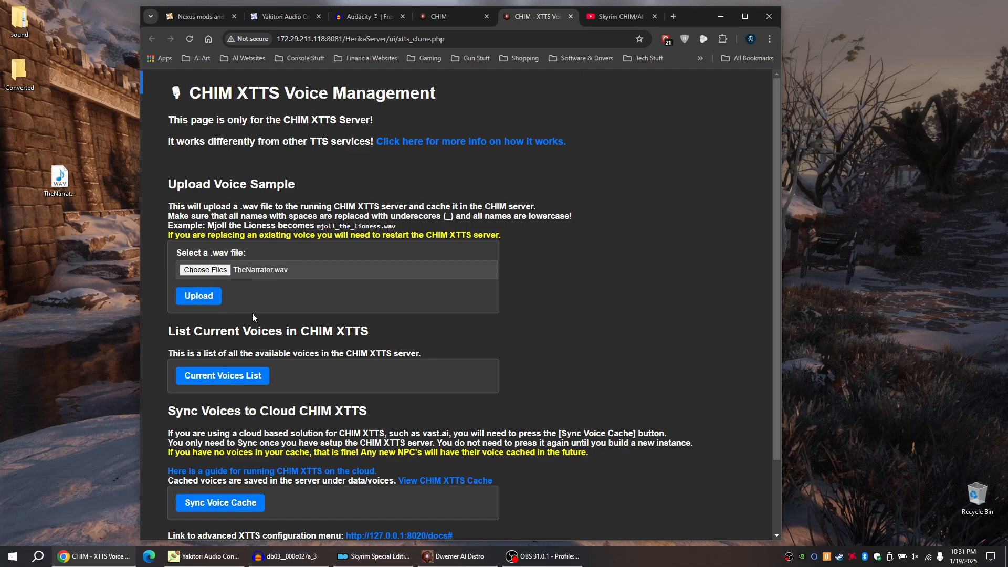
{"action": "left_click", "coordinate": [198, 299]}
{"action": "scroll", "coordinate": [349, 295], "scroll_direction": "down", "scroll_amount": 2}
{"action": "scroll", "coordinate": [346, 294], "scroll_direction": "down", "scroll_amount": 1}
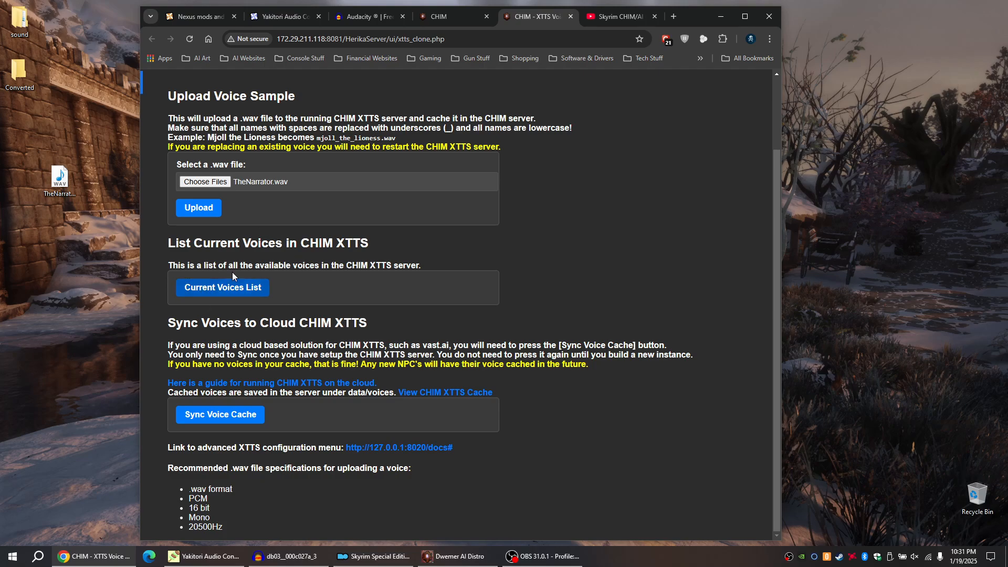
{"action": "left_click", "coordinate": [225, 292]}
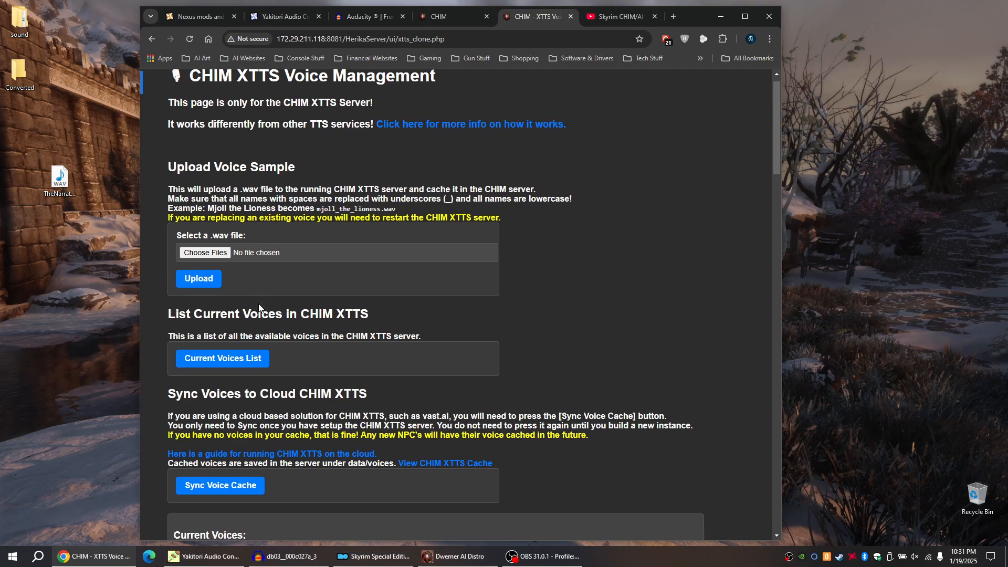
Step: Check the Current Voices list on the CHIM XTTS server for the TheNarrator entry
{"action": "scroll", "coordinate": [258, 299], "scroll_direction": "down", "scroll_amount": 10}
{"action": "scroll", "coordinate": [253, 286], "scroll_direction": "down", "scroll_amount": 8}
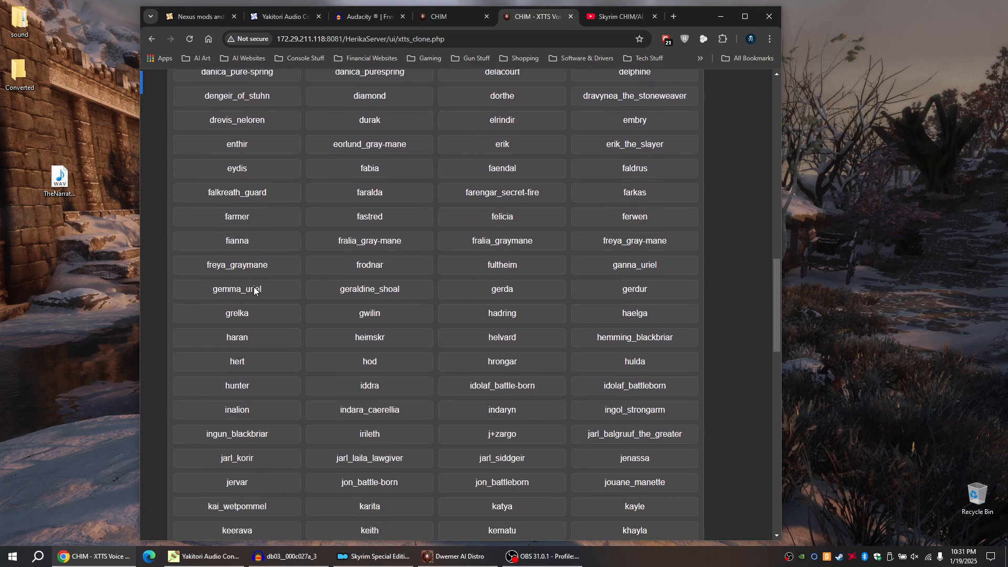
{"action": "scroll", "coordinate": [253, 286], "scroll_direction": "up", "scroll_amount": 4}
{"action": "scroll", "coordinate": [253, 286], "scroll_direction": "up", "scroll_amount": 12}
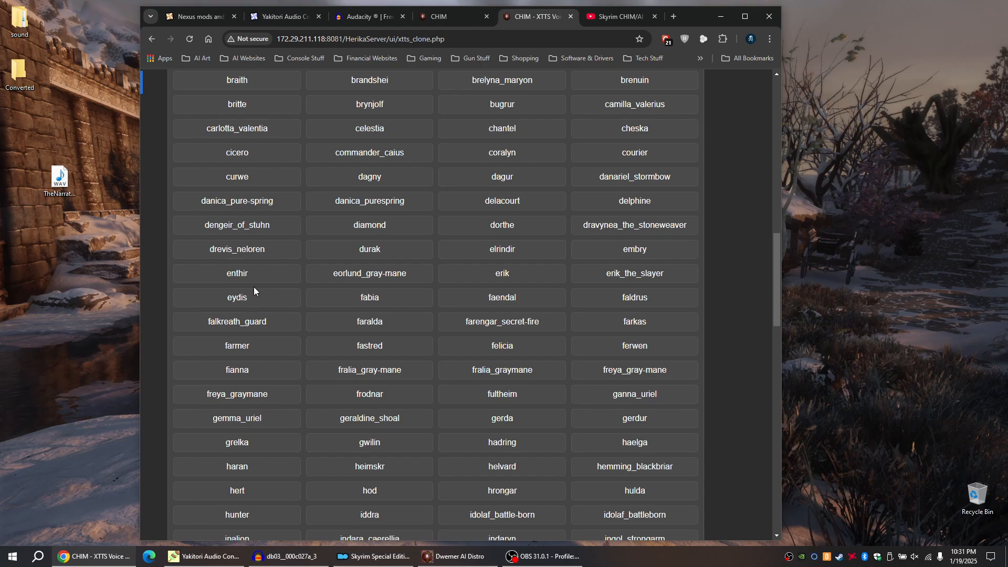
{"action": "scroll", "coordinate": [254, 290], "scroll_direction": "up", "scroll_amount": 1}
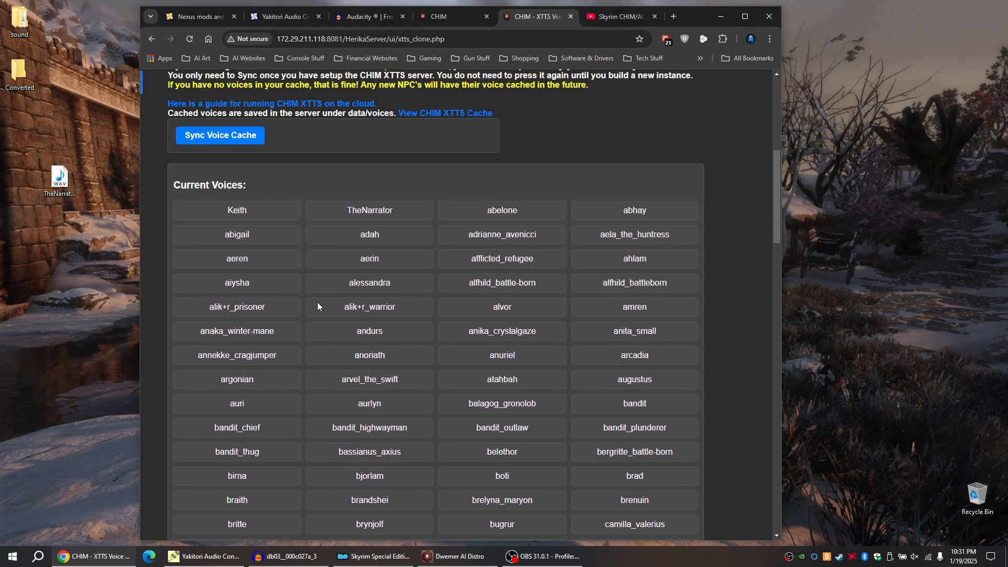
{"action": "scroll", "coordinate": [284, 175], "scroll_direction": "up", "scroll_amount": 3}
{"action": "scroll", "coordinate": [301, 226], "scroll_direction": "up", "scroll_amount": 4}
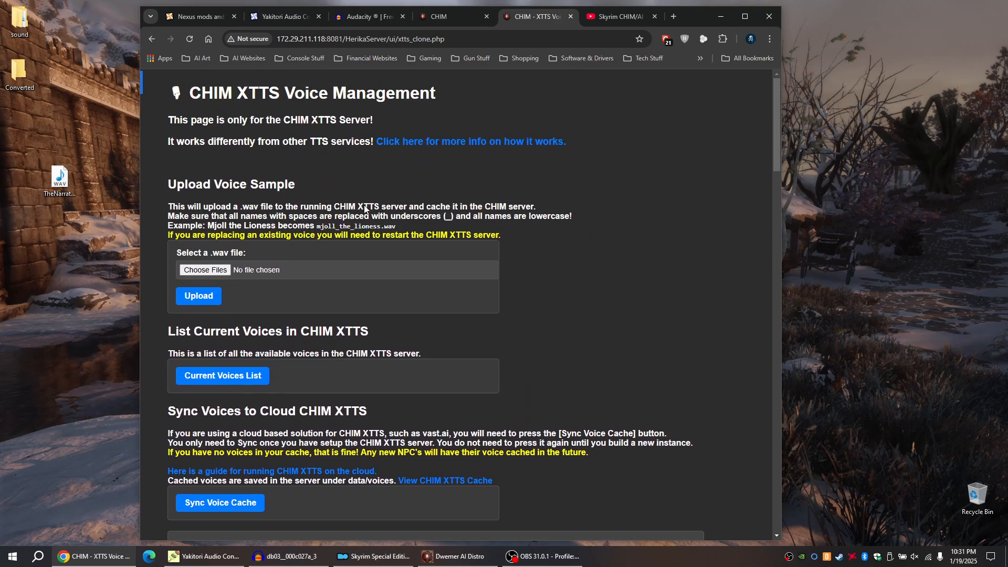
{"action": "key", "text": "alt+f"}
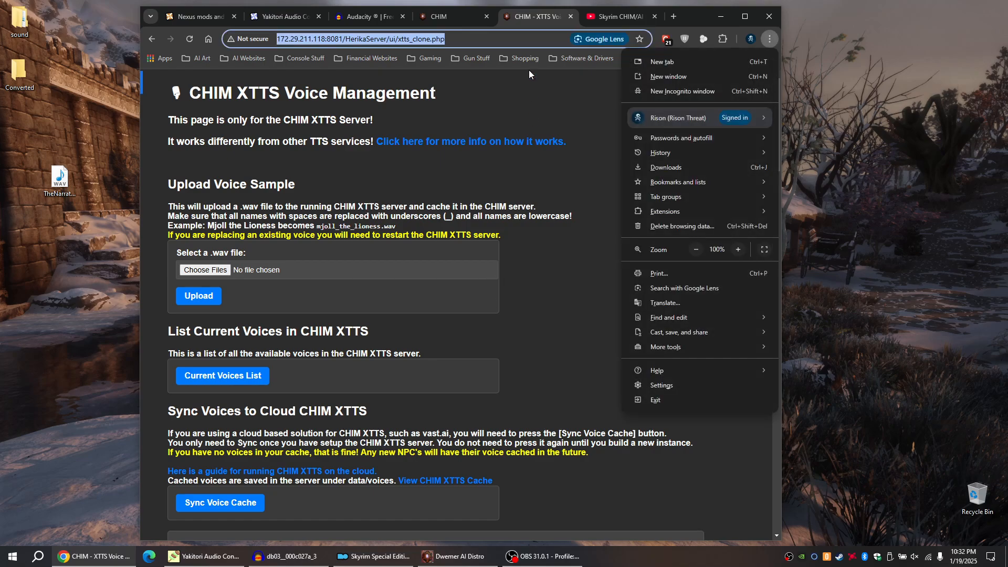
{"action": "left_click", "coordinate": [694, 14]}
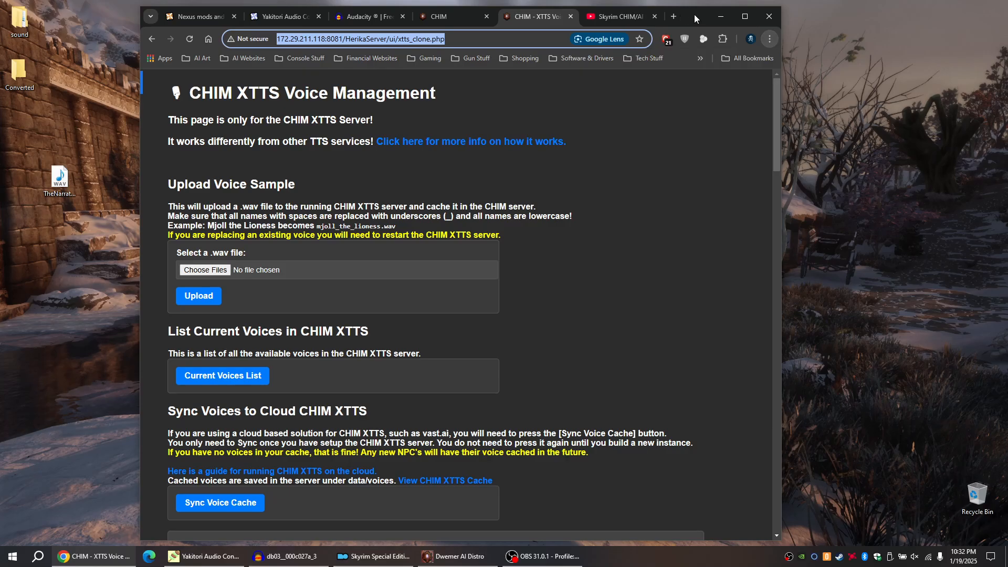
{"action": "left_click", "coordinate": [58, 185]}
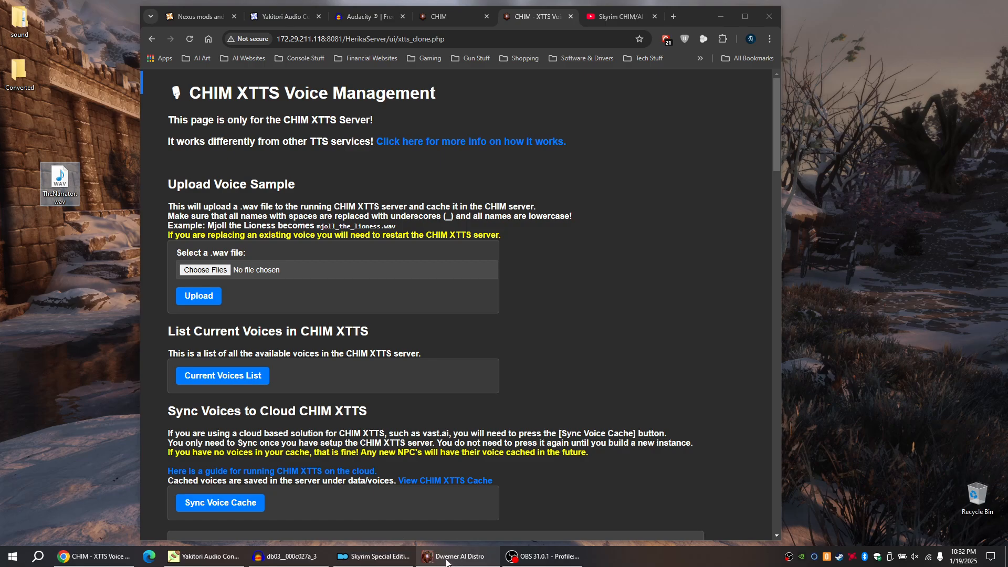
{"action": "mouse_move", "coordinate": [450, 560]}
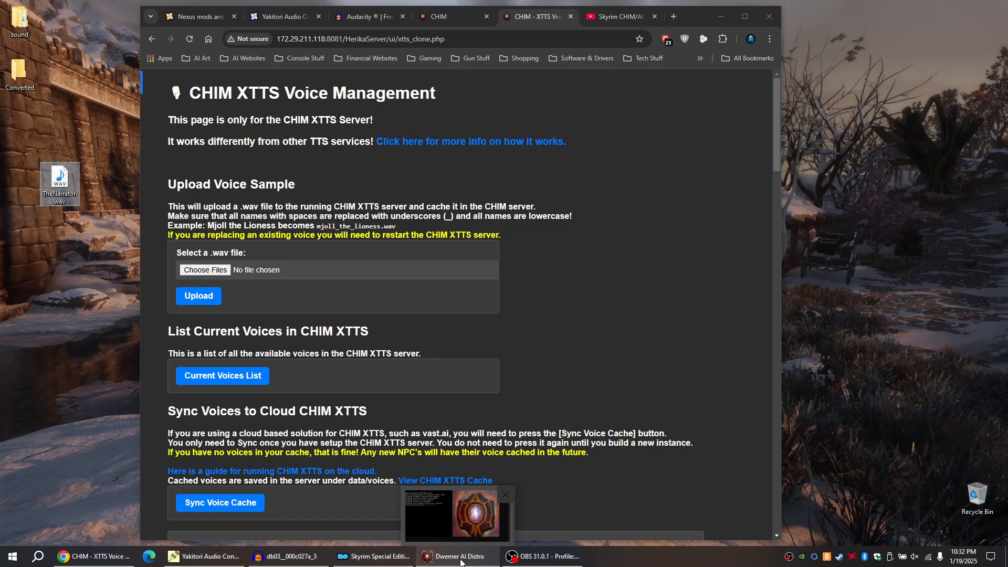
{"action": "left_click", "coordinate": [59, 187]}
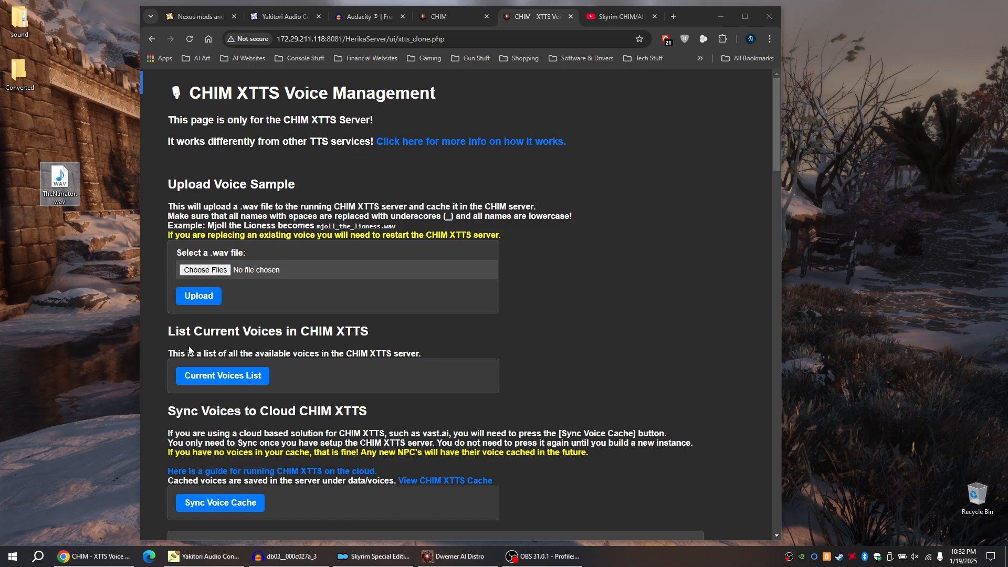